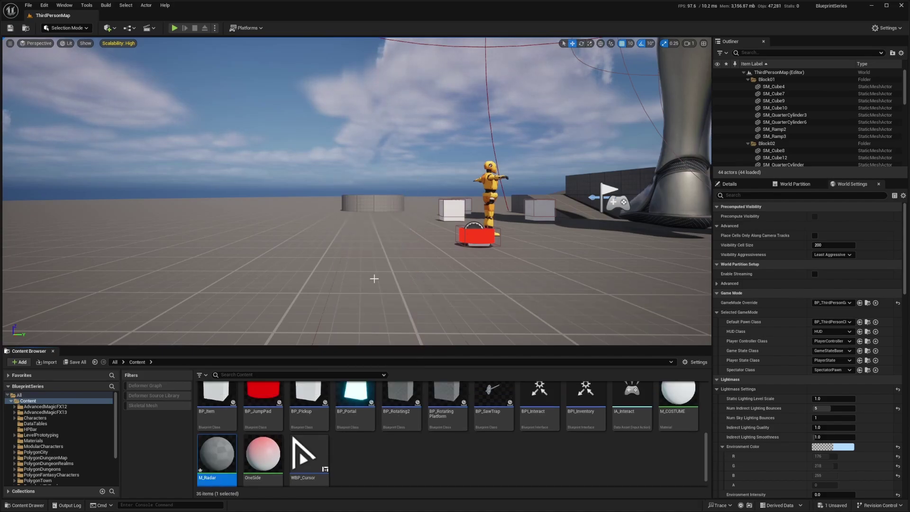
Step: Open the M_Radar material and set its material domain to User Interface and blend mode to Masked
double_click(211, 455)
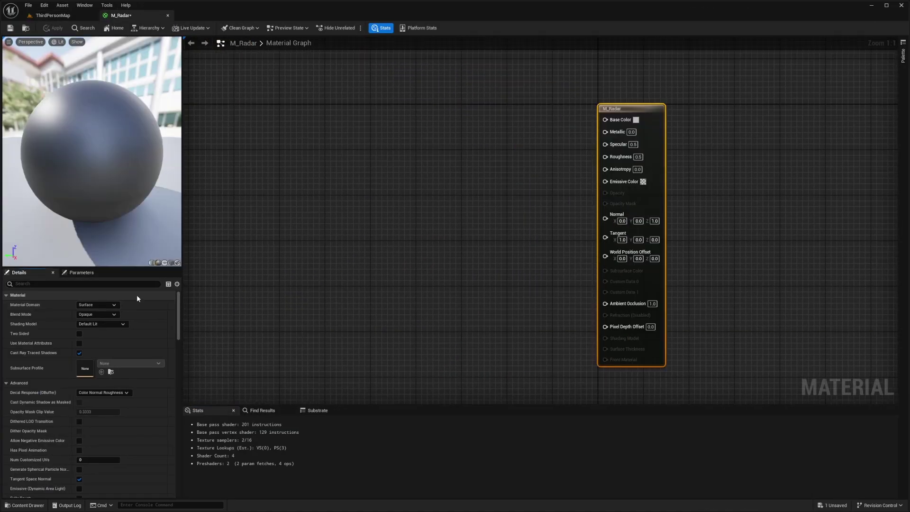
left_click(101, 306)
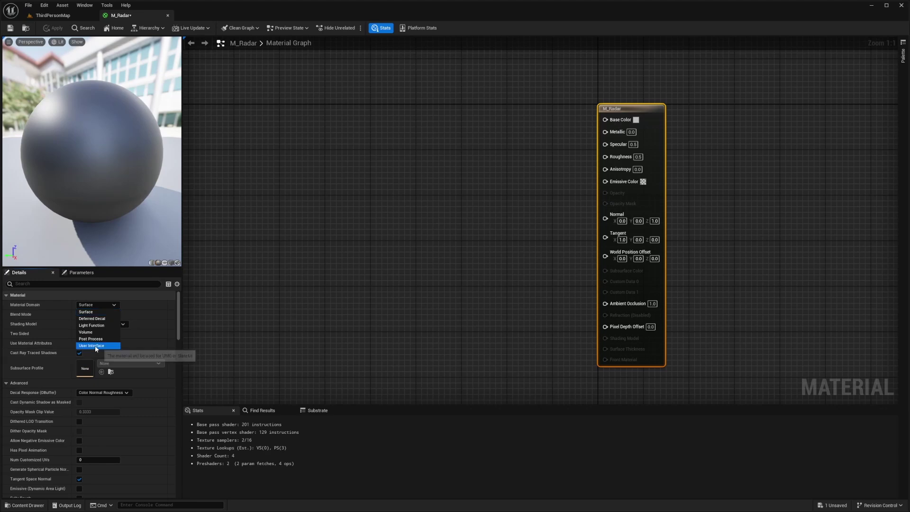
left_click(101, 346)
left_click(103, 314)
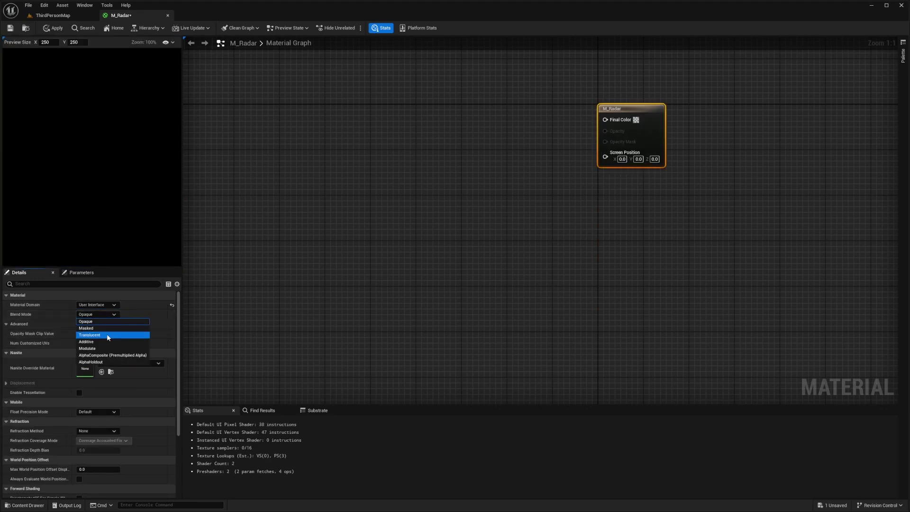
left_click(102, 329)
right_click_drag(713, 112, 747, 137)
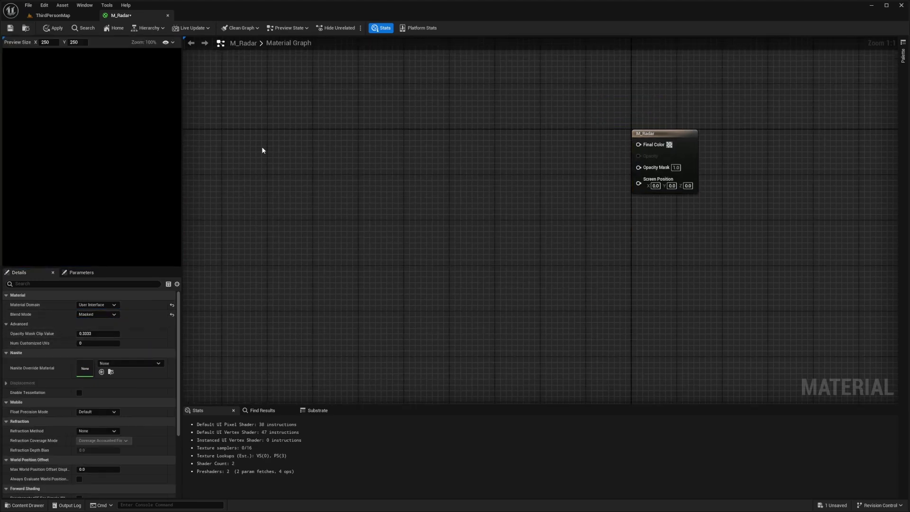
Step: Add a TextureCoordinate node and a CustomRotator node, with the texture coordinates feeding the rotator's UVs
right_click(276, 148)
type("texcoord")
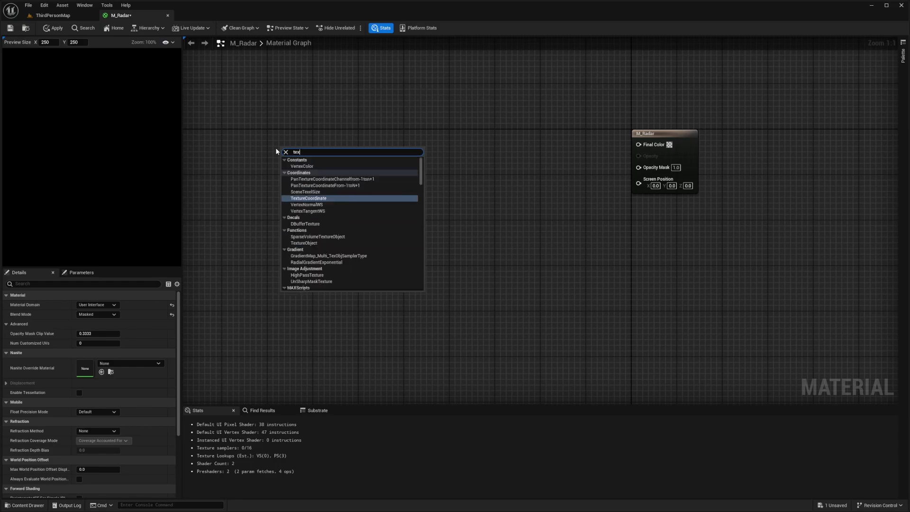
key("Return")
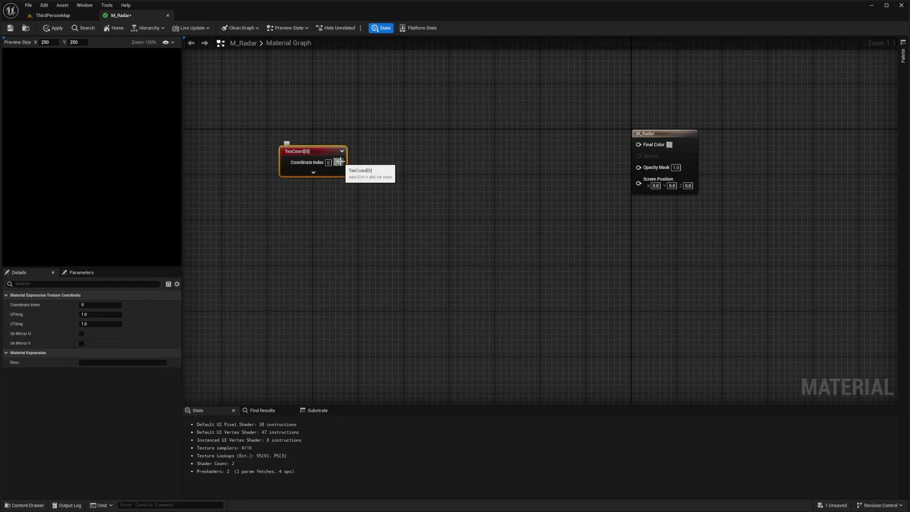
right_click(387, 159)
type("customrotat")
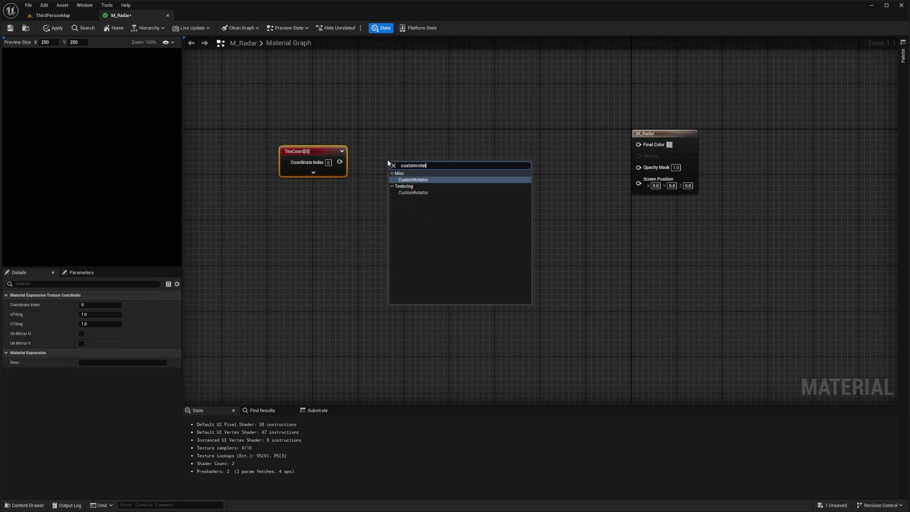
key("Return")
left_click_drag(405, 167, 376, 153)
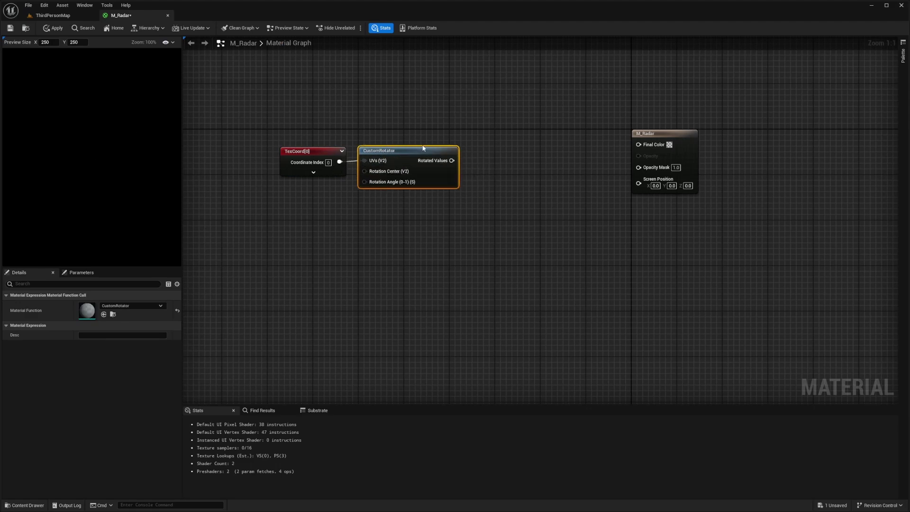
Step: Straighten the connection between the TexCoord and CustomRotator nodes and space them slightly farther apart
left_click_drag(408, 149, 294, 173)
key("q")
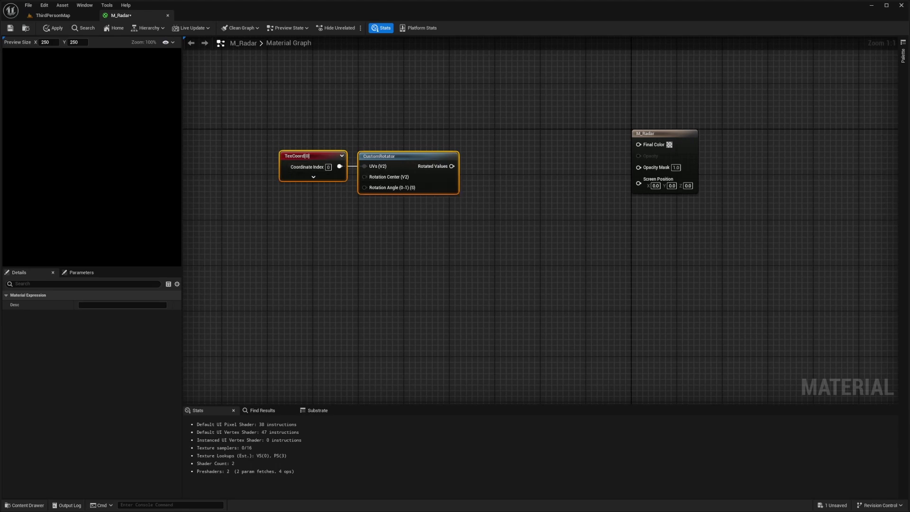
right_click_drag(353, 111, 356, 109)
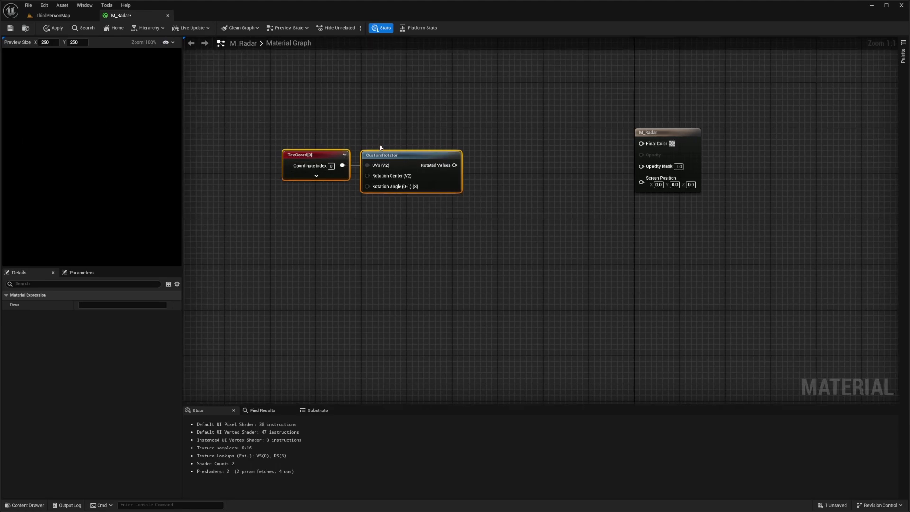
left_click(345, 126)
left_click_drag(404, 162, 410, 163)
left_click(367, 122)
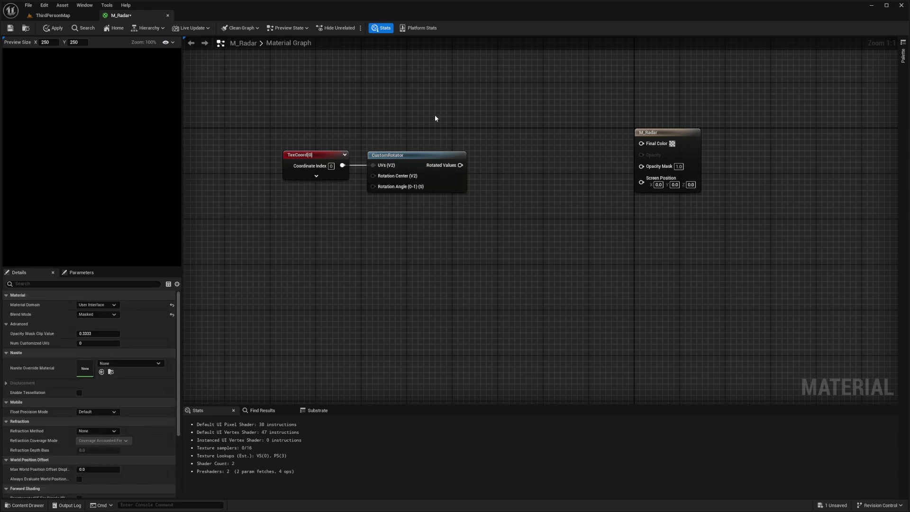
left_click_drag(434, 116, 314, 171)
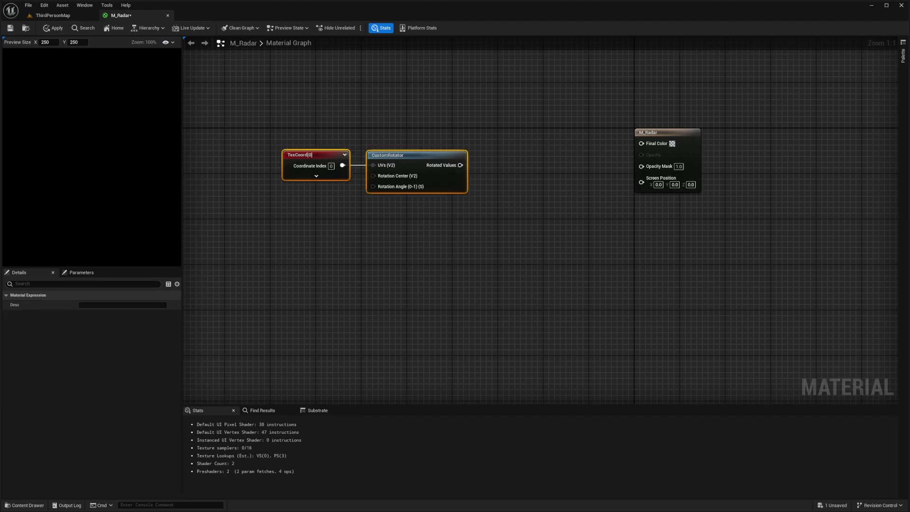
Step: Add a Time node below the texture coordinates, feed it into input A of a new Multiply node, and align the pair
right_click(260, 220)
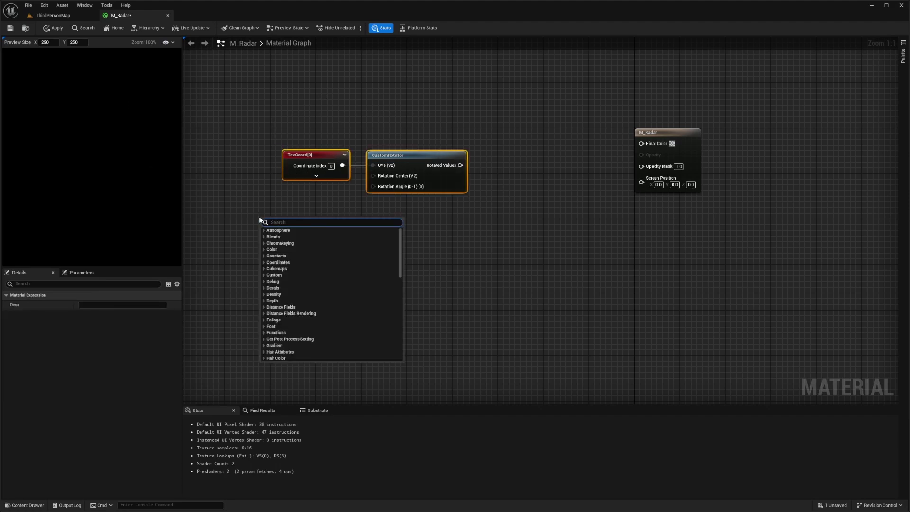
type("time")
key("Return")
right_click(340, 245)
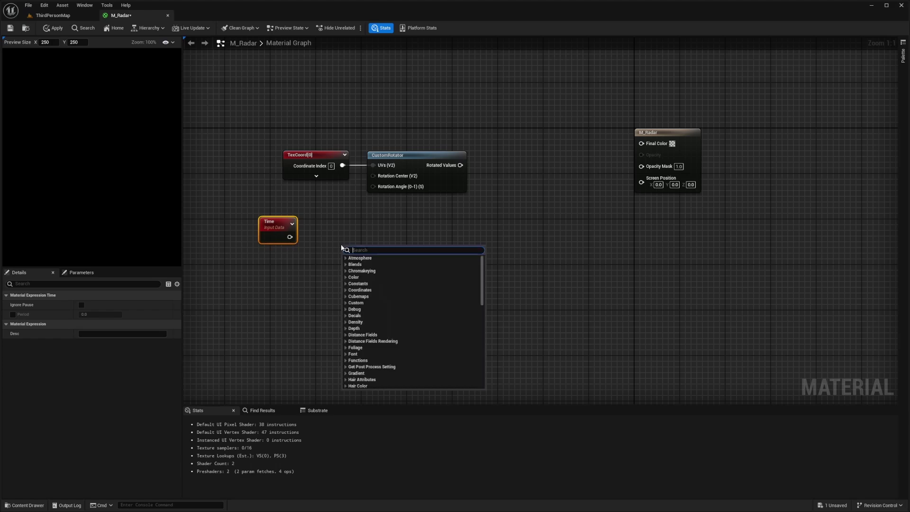
type("mul")
key("Return")
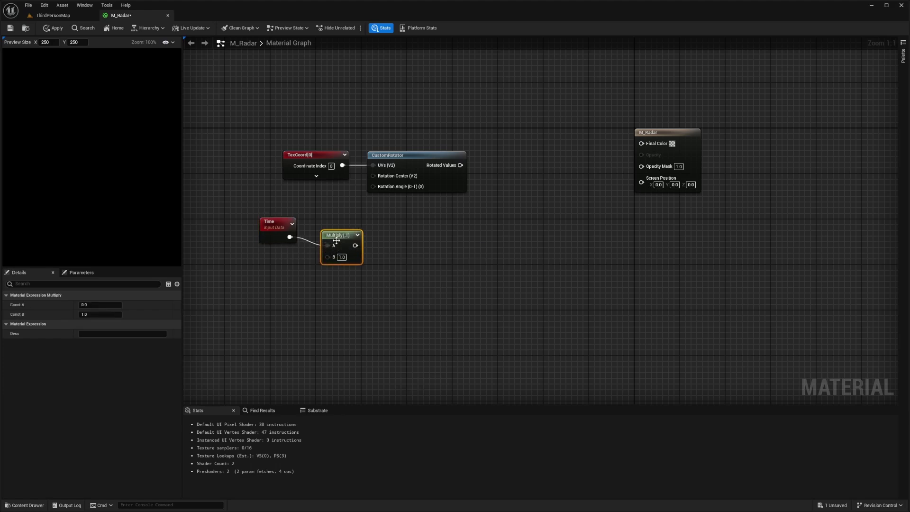
left_click_drag(259, 244, 259, 244)
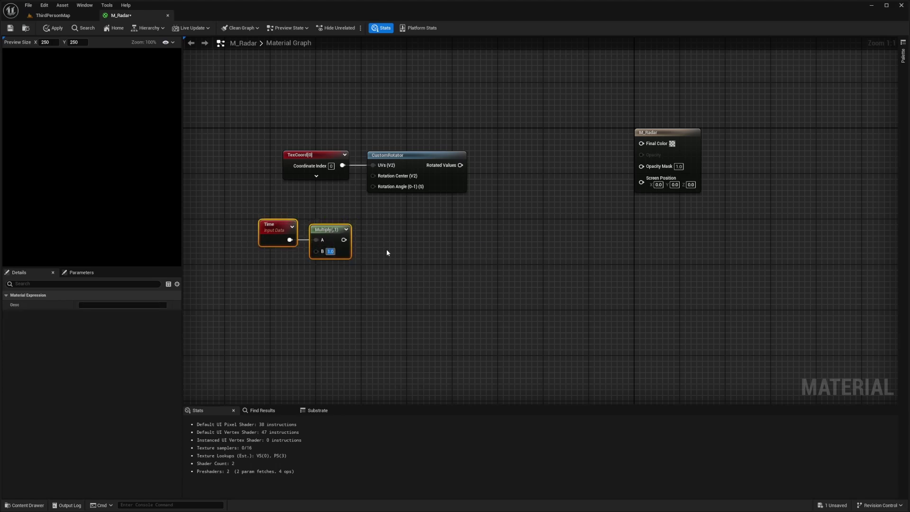
Step: Set the Multiply node's B to -0.5, connect it to the CustomRotator's Rotation Angle, save, and preview the CustomRotator
type("-0.5")
key("ctrl+s")
right_click(418, 164)
left_click(456, 184)
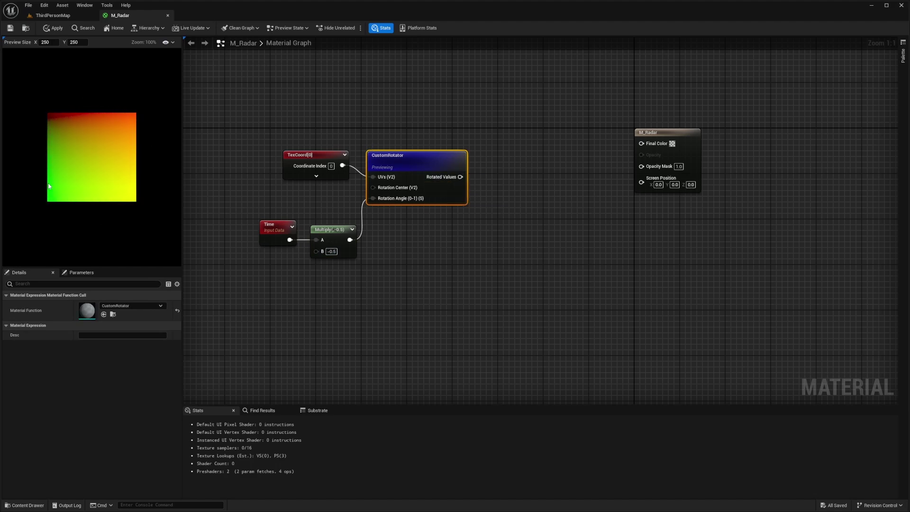
Step: Move the existing nodes away from the M_Radar output and add a Subtract node fed by the CustomRotator's Rotated Values
right_click_drag(486, 161, 443, 163)
left_click_drag(473, 119, 184, 284)
left_click_drag(464, 154, 339, 154)
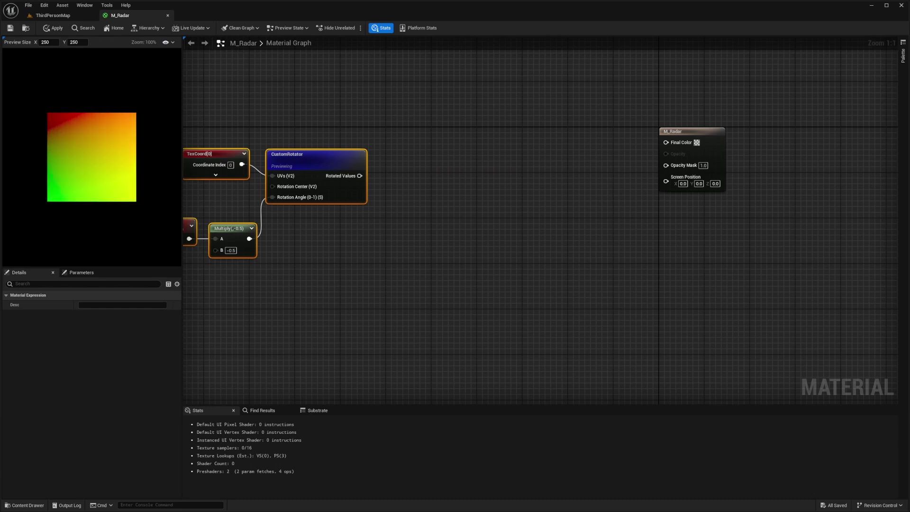
right_click(411, 168)
type("subtrac")
key("Return")
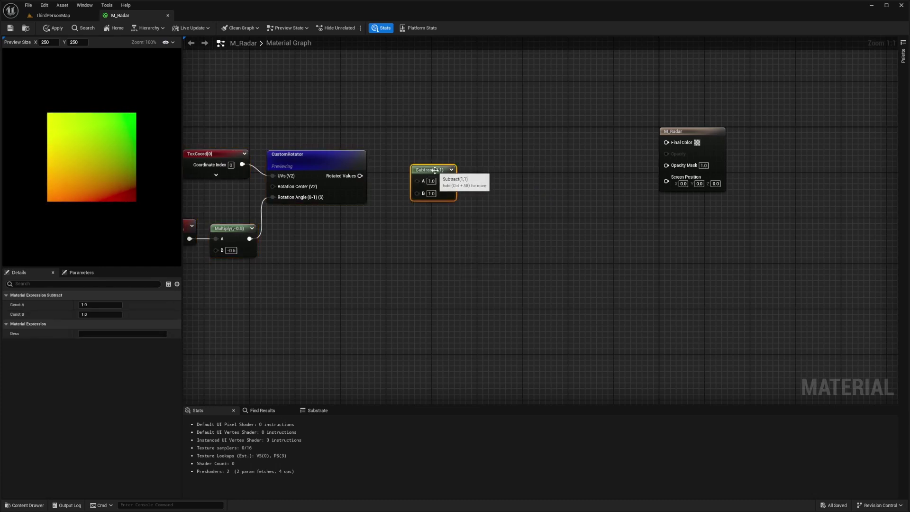
left_click_drag(359, 176, 409, 176)
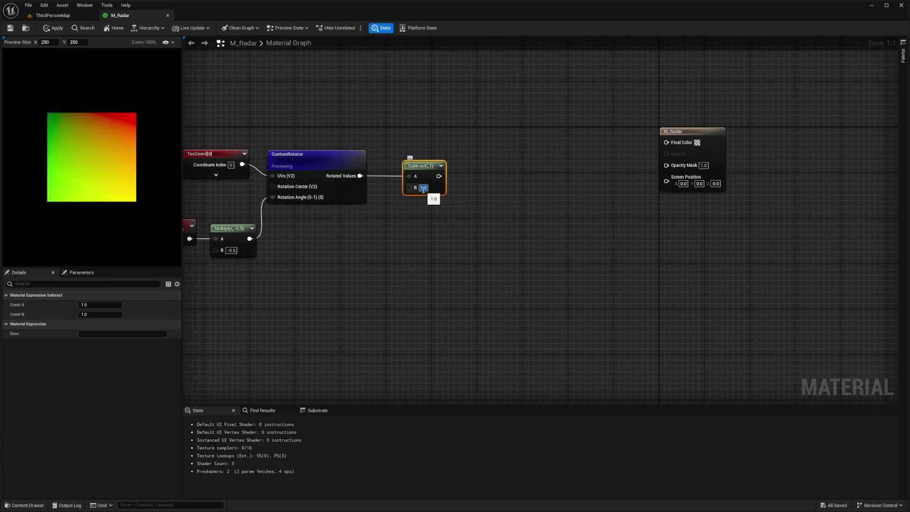
Step: Set the Subtract node's B value to 0.5 and preview that node
type("0.5")
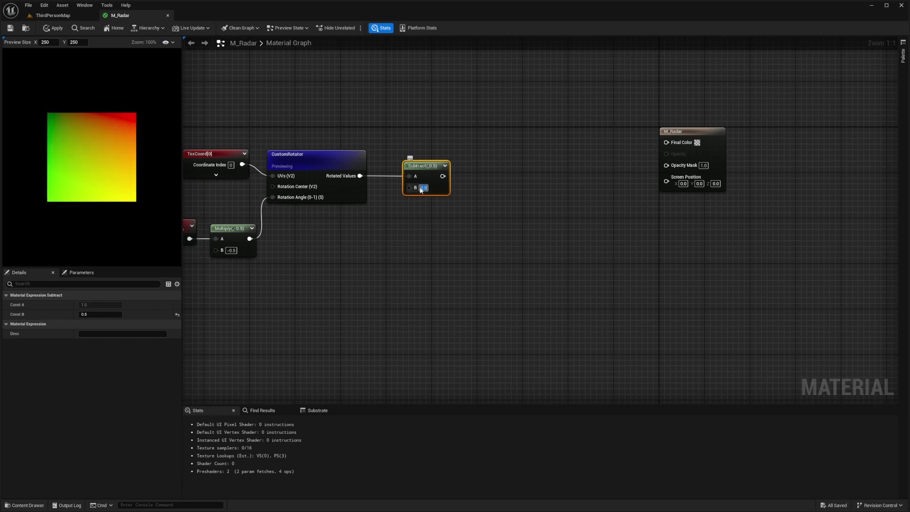
key("Return")
right_click(430, 174)
left_click(460, 196)
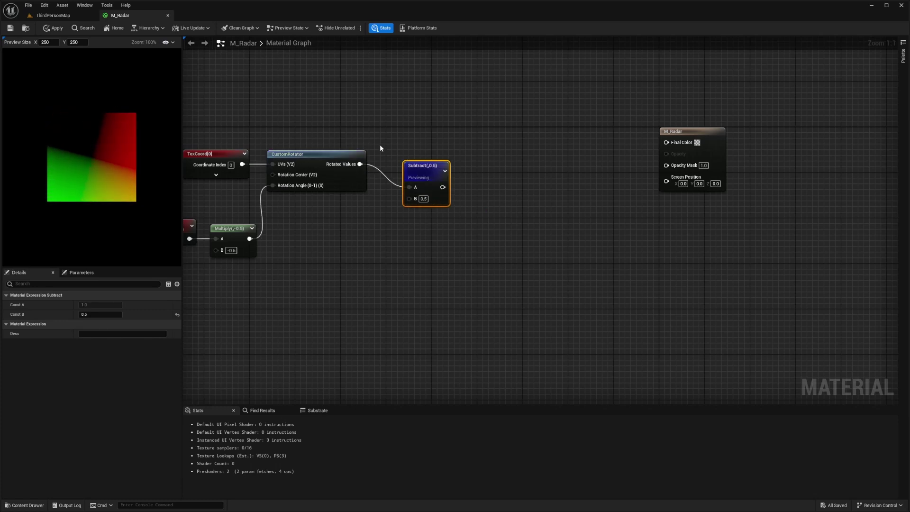
Step: Add a Multiply node after the Subtract node
right_click_drag(436, 146, 400, 132)
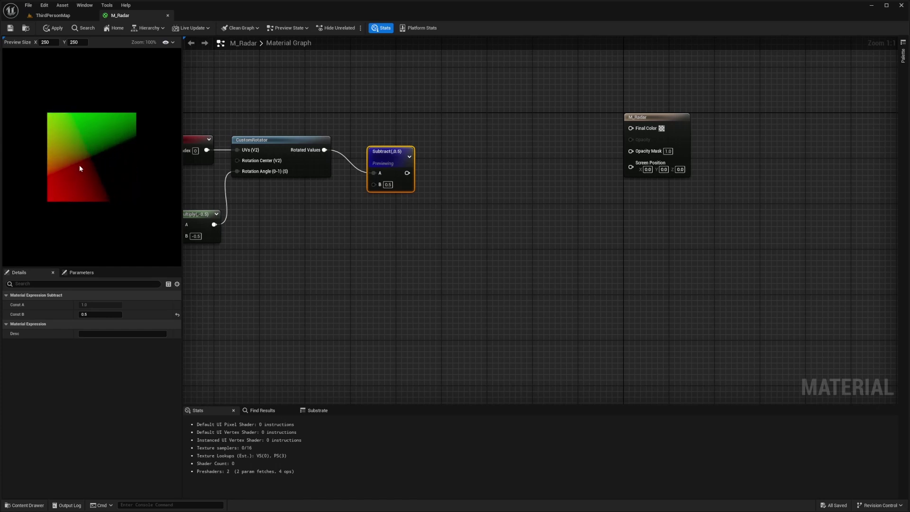
right_click(431, 164)
type("mult")
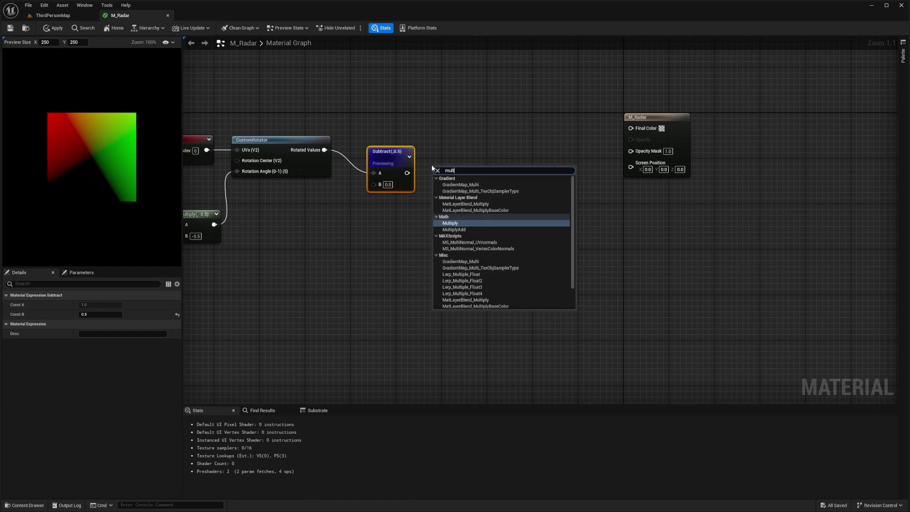
key("Return")
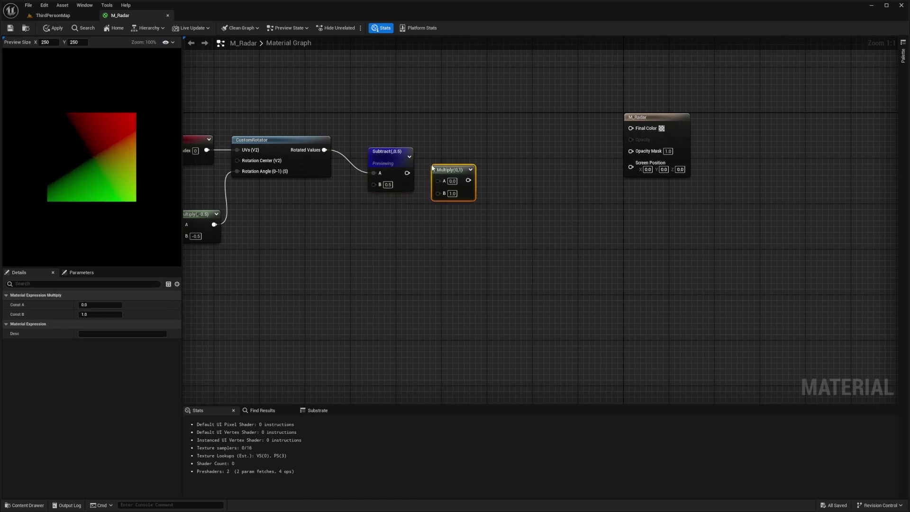
Step: Add a Constant2Vector node below the Subtract node and delete the overlapping duplicate
left_click(392, 237)
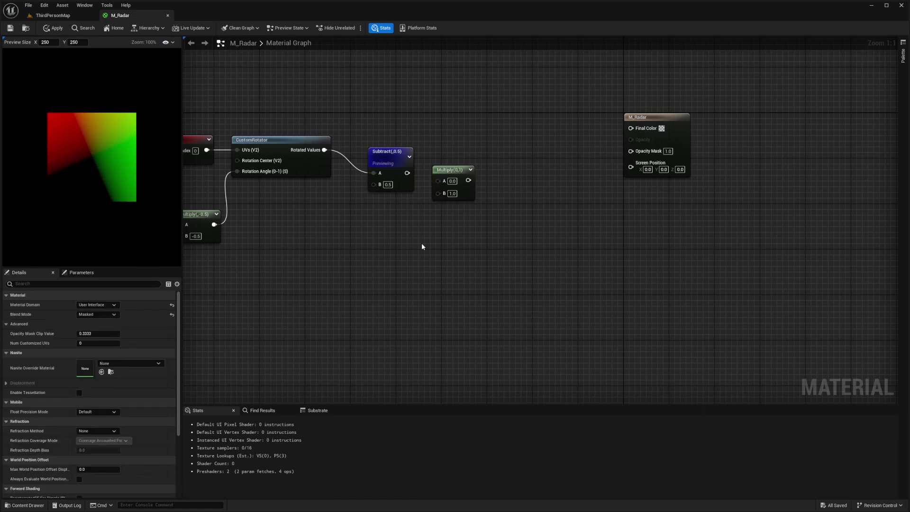
left_click(380, 232)
right_click(376, 217)
type("constant 2")
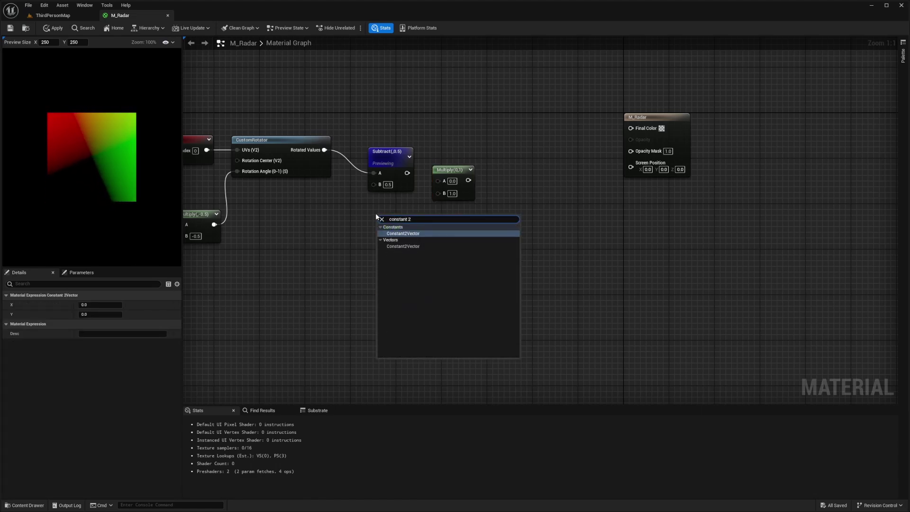
key("Return")
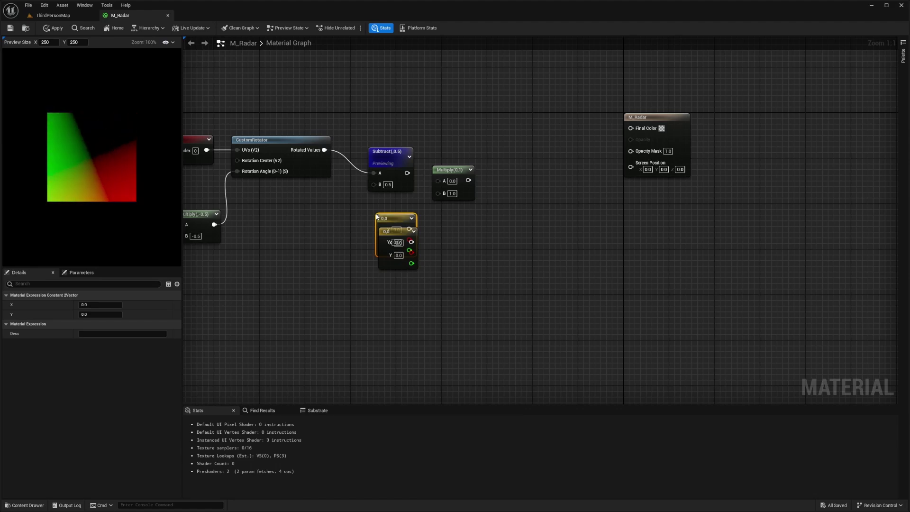
key("Delete")
Step: Set the Constant2Vector node's X to 1 and Y to -1
left_click(400, 242)
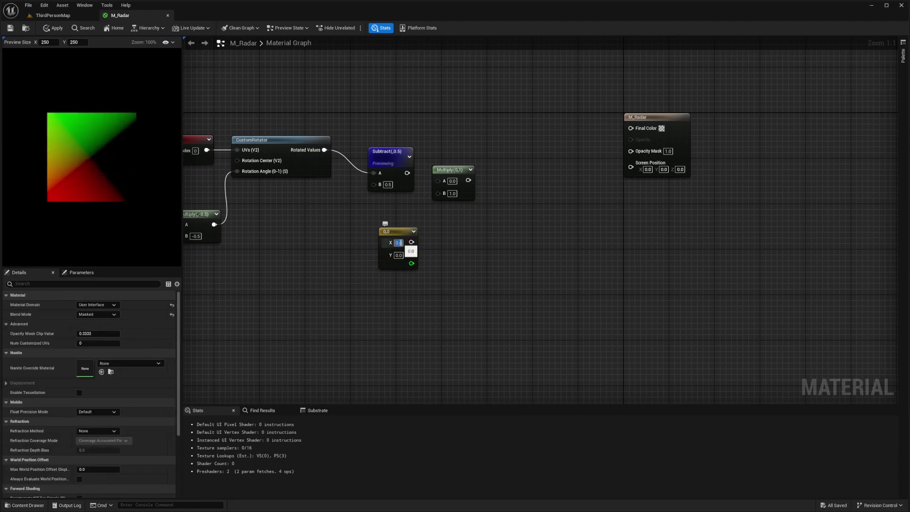
type("1")
key("Tab")
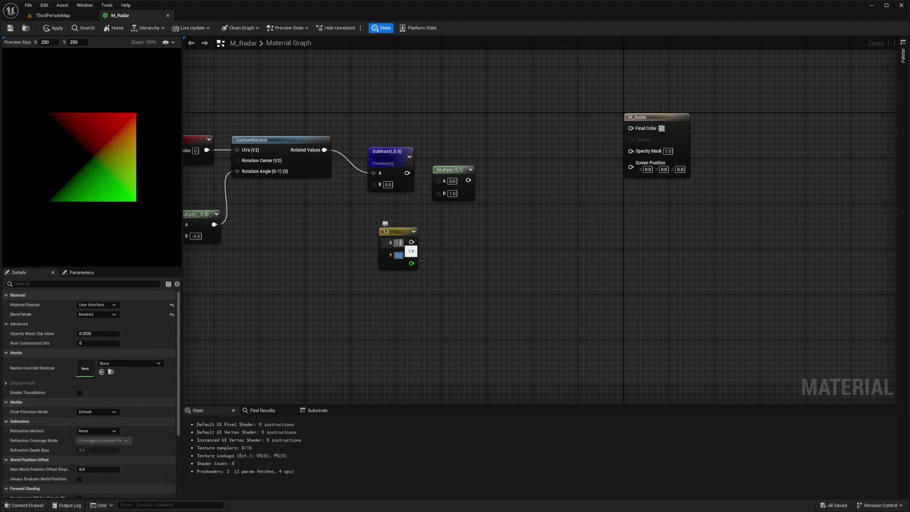
type("-1")
key("Tab")
Step: Connect the Subtract result to A and the two-component constant to B of the new Multiply node, and preview it
left_click_drag(413, 242, 438, 191)
left_click_drag(407, 173, 438, 181)
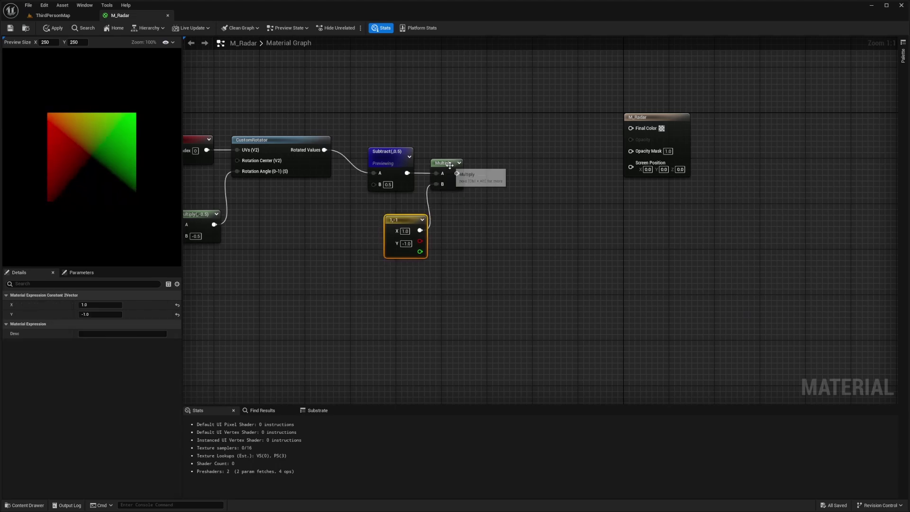
right_click(449, 165)
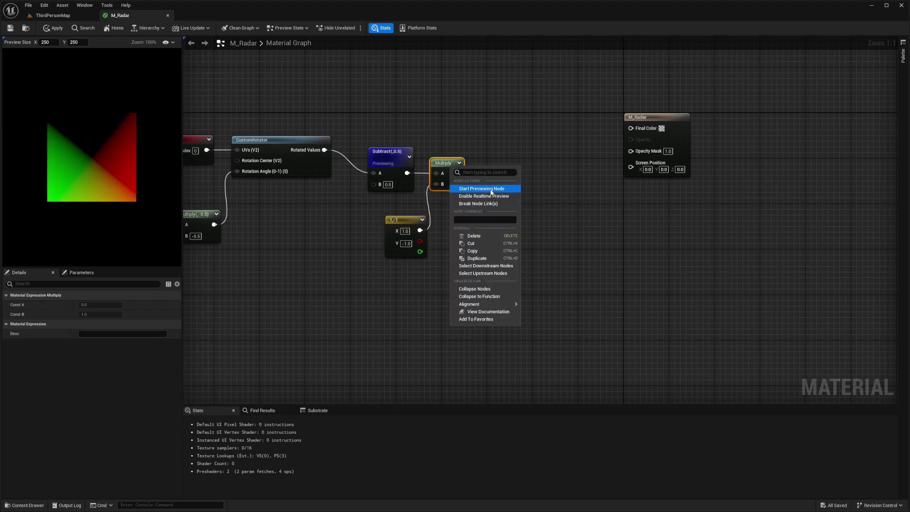
left_click(488, 185)
Step: Add a VectorToRadialValue node, connect the Multiply output to its Vector or UVs input, and preview it
right_click(456, 184)
type("vectortoradialva")
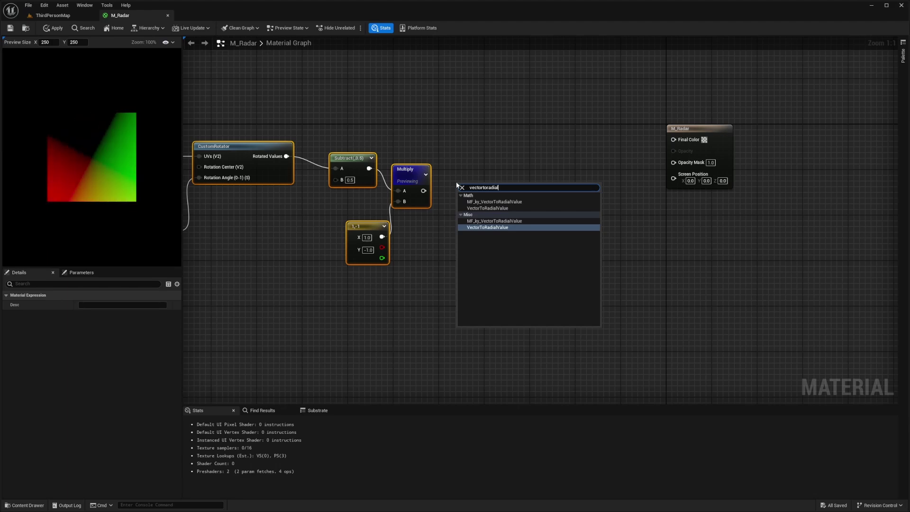
key("Return")
left_click_drag(424, 196, 486, 185)
right_click(495, 187)
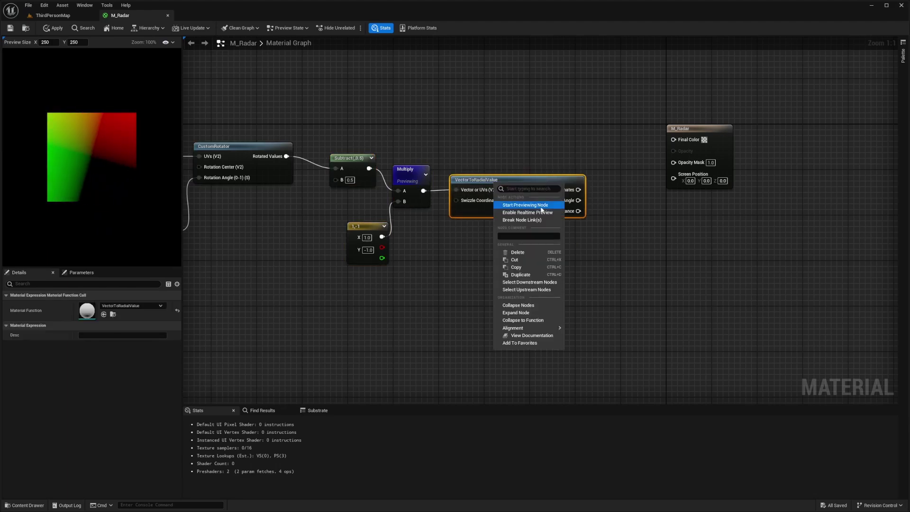
left_click(526, 205)
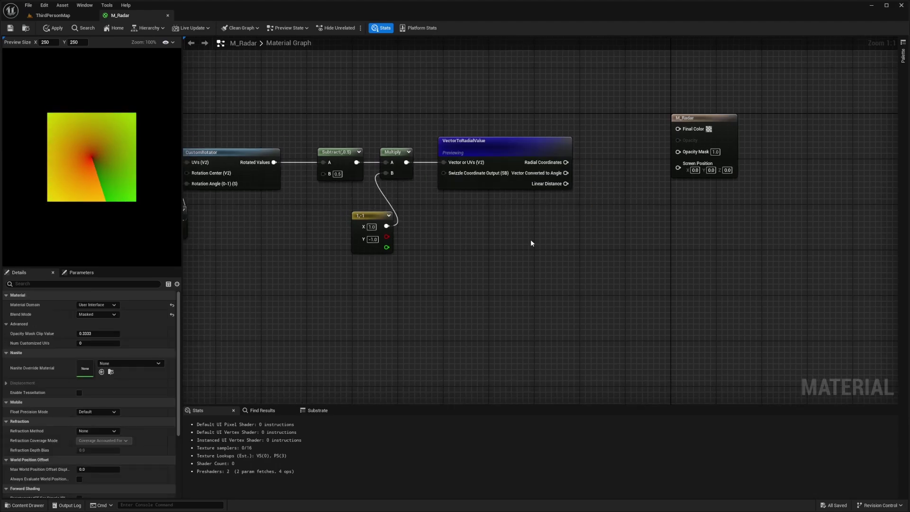
Step: Add an Add node below VectorToRadialValue, connect Vector Converted to Angle to its A input, and preview it
left_click(531, 240)
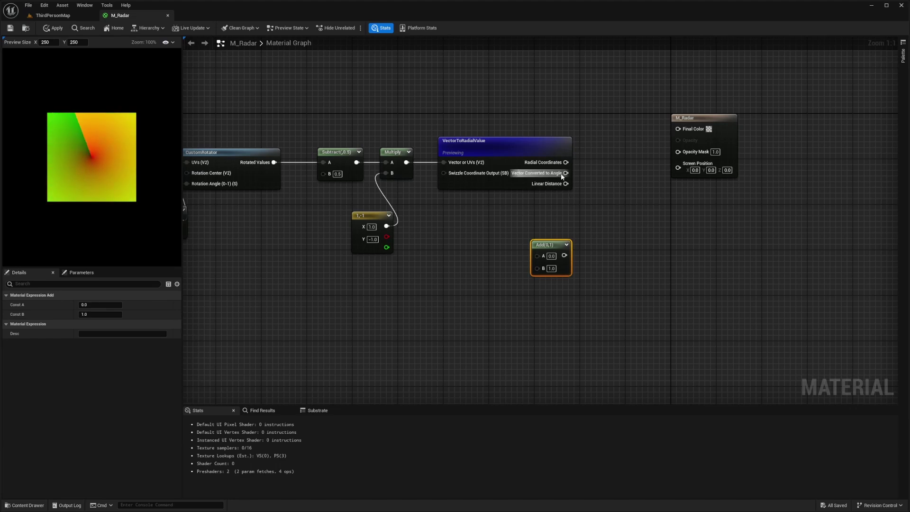
left_click_drag(566, 173, 549, 216)
right_click(551, 250)
left_click(594, 274)
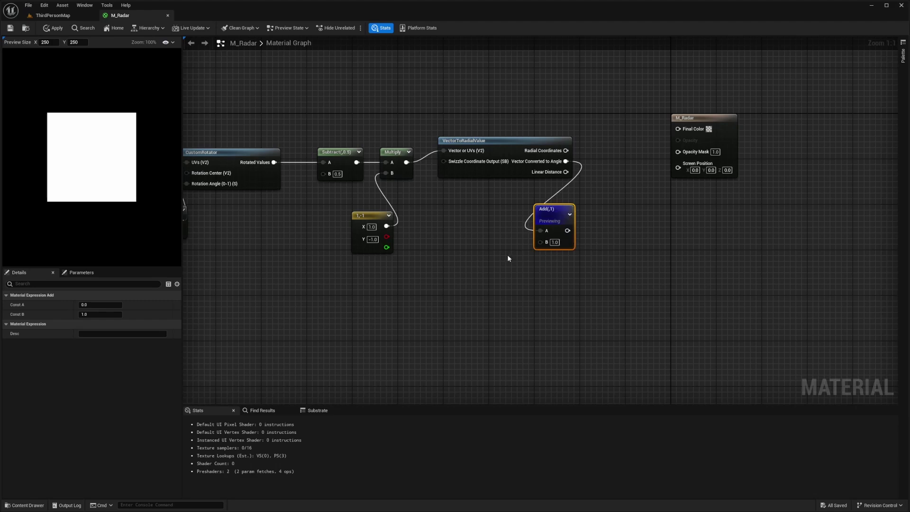
Step: Create a scalar parameter named Percent with default value 0.5, connect it to the Add node's B input, and tidy both nodes' placement
left_click(470, 260)
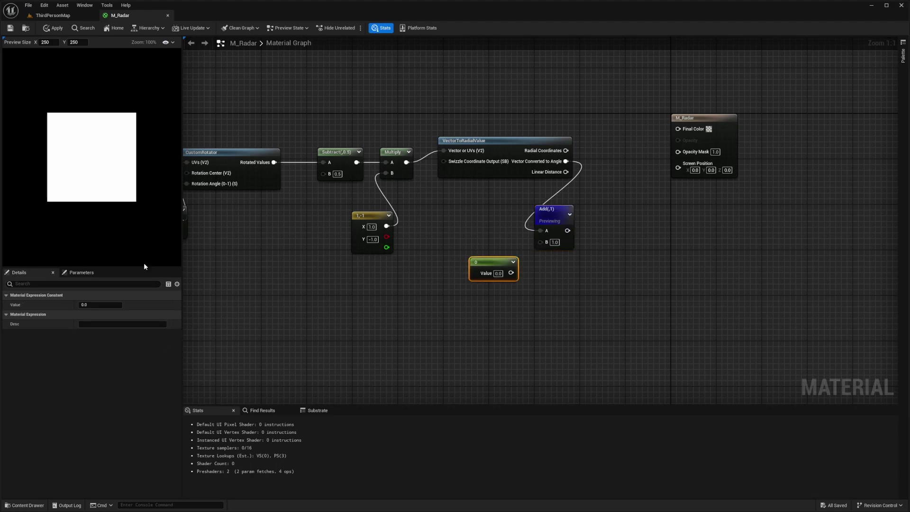
right_click(492, 266)
left_click(522, 288)
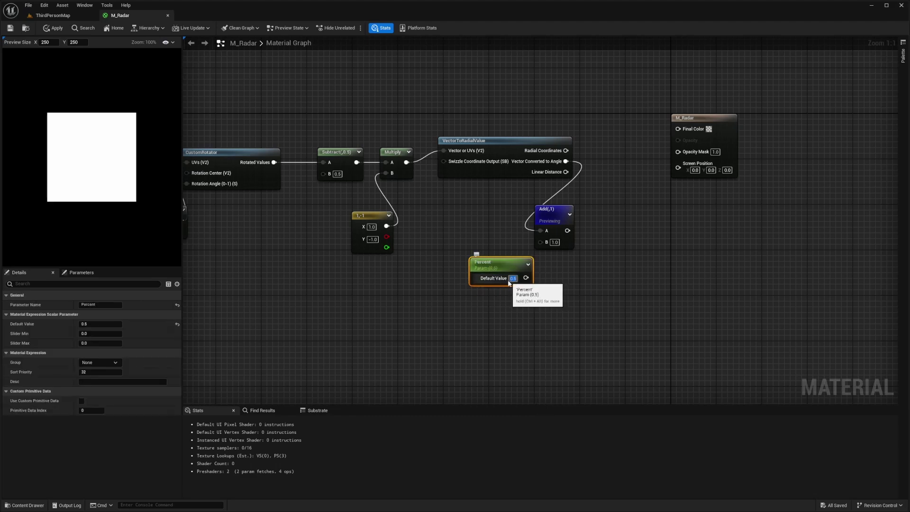
left_click_drag(538, 248, 540, 241)
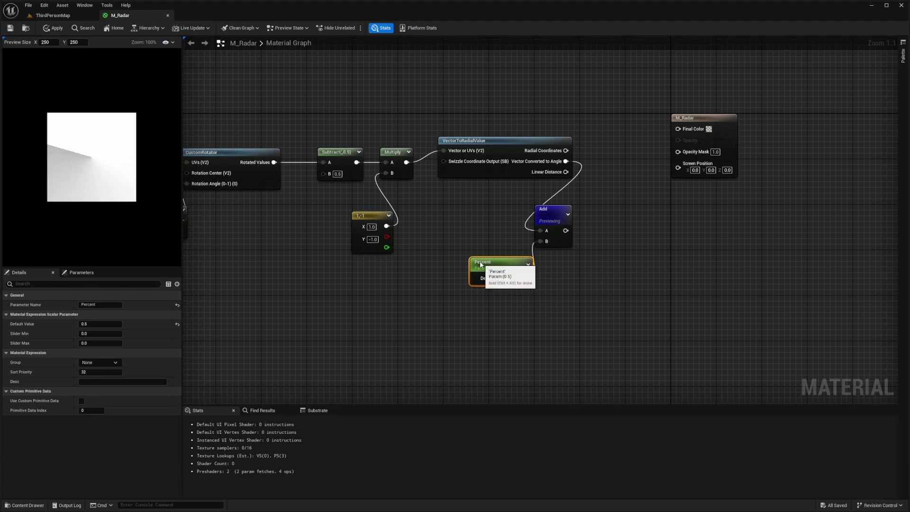
left_click_drag(478, 260, 451, 241)
left_click_drag(513, 221, 502, 216)
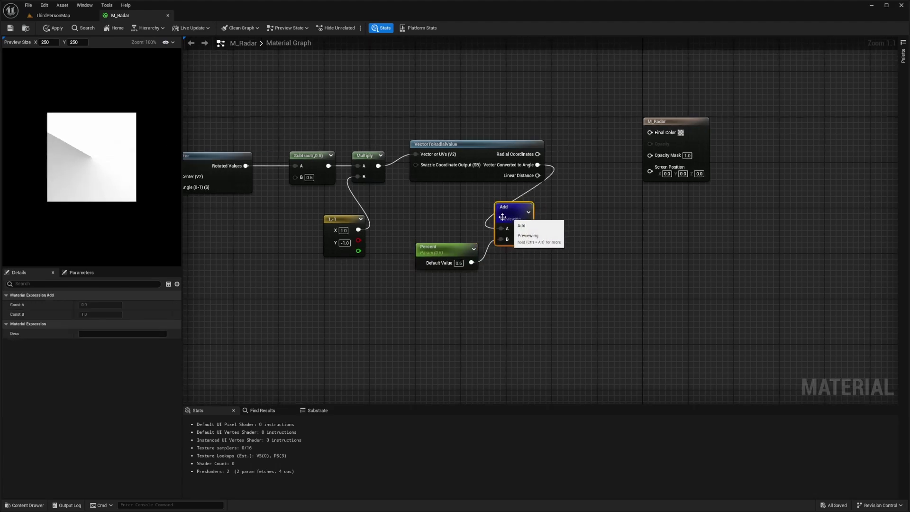
left_click_drag(441, 247, 442, 219)
left_click_drag(507, 211, 501, 210)
Step: Add a RadialGradientExponential node and connect the Add output to its UVs input
right_click(552, 236)
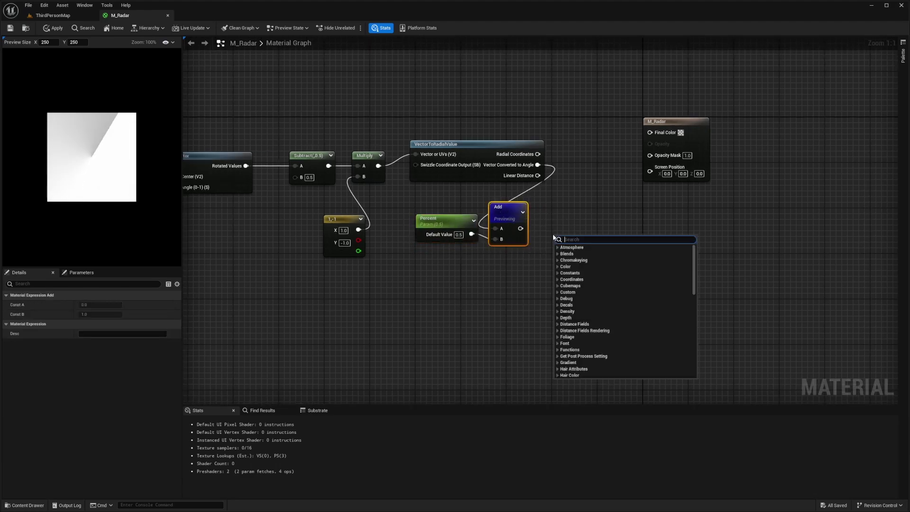
type("radialgrad")
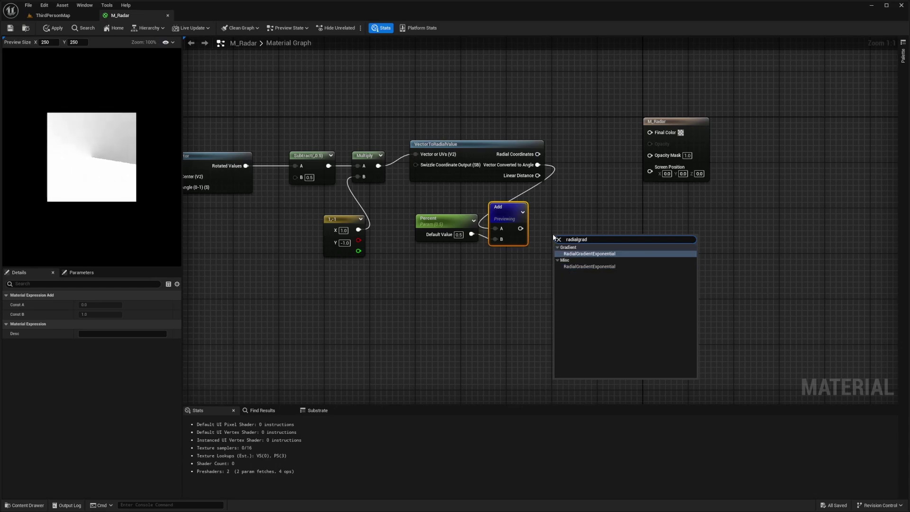
key("Return")
mouse_move(520, 229)
left_mouse_down()
mouse_move(553, 234)
mouse_move(532, 225)
left_mouse_up()
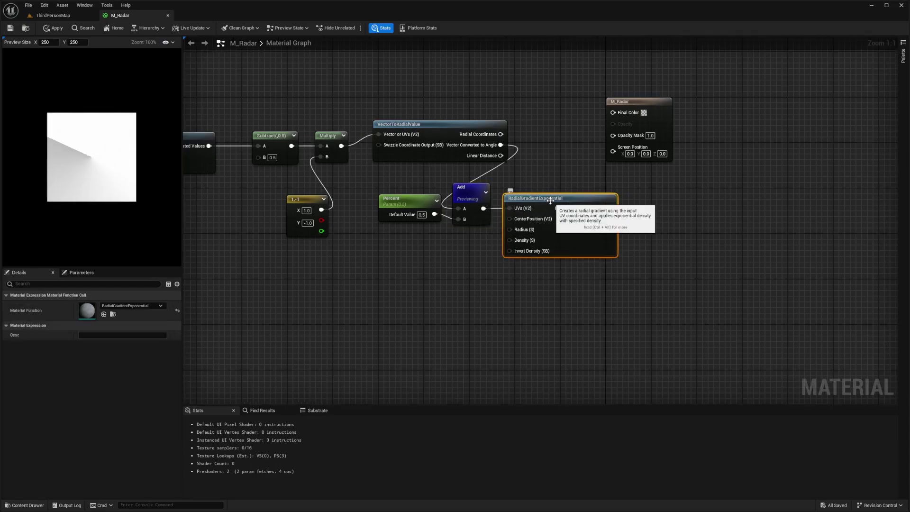
Step: Add two Constant nodes stacked below the Add node
right_click_drag(494, 242, 474, 233)
left_click(453, 231)
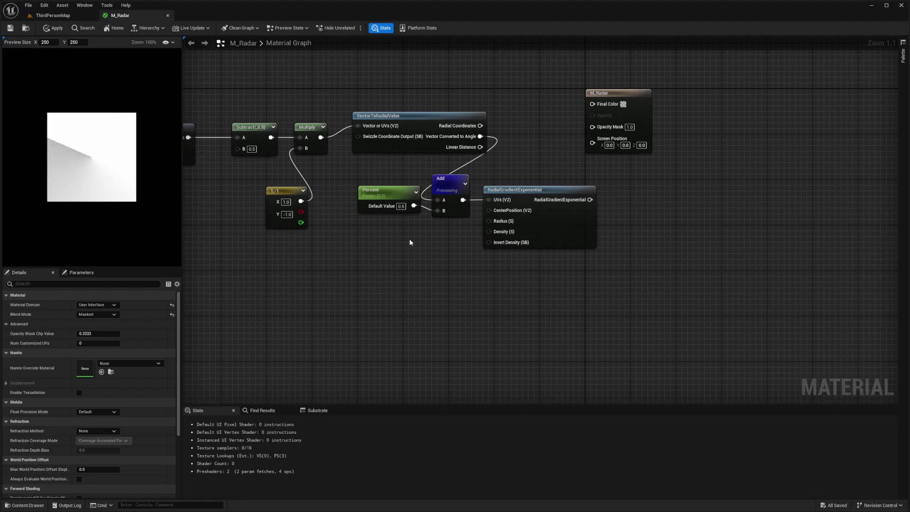
key("1")
left_click(419, 243)
key("1")
left_click(428, 292)
left_click_drag(448, 294, 440, 280)
right_click_drag(418, 334, 420, 334)
type("con")
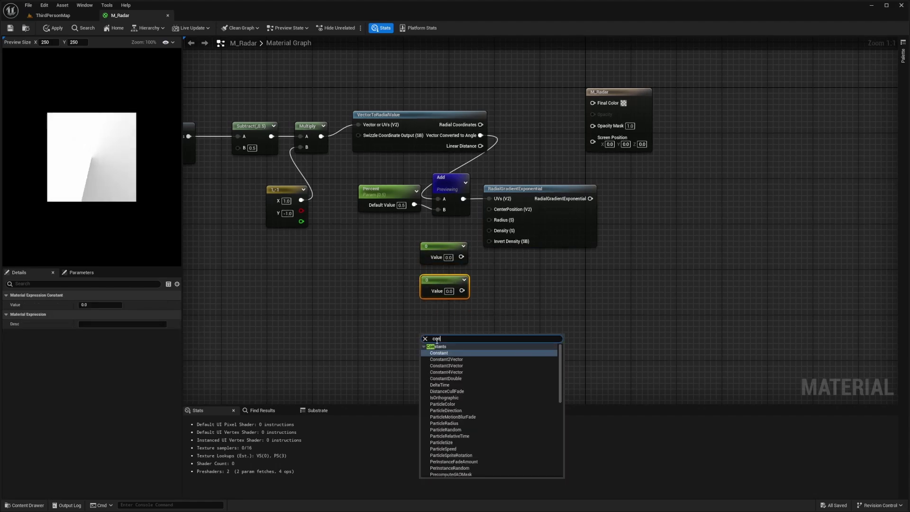
left_click(458, 328)
Step: Set the upper constant to 0.77 and the lower to 1, and connect them to the RadialGradientExponential's Radius and Density respectively
left_click_drag(419, 307, 419, 308)
left_click_drag(437, 253, 420, 251)
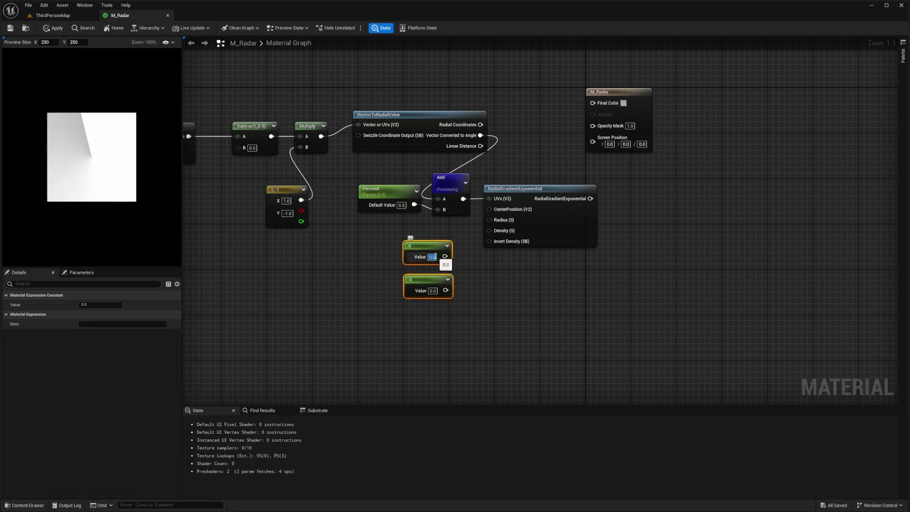
key("BackSpace")
type("0.77")
key("Return")
left_click(432, 291)
type("1")
left_click(486, 276)
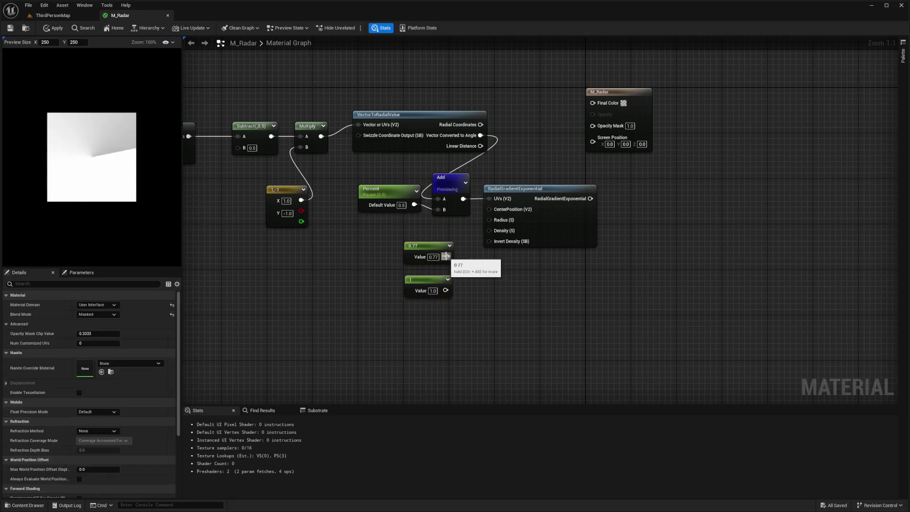
left_click_drag(448, 256, 493, 219)
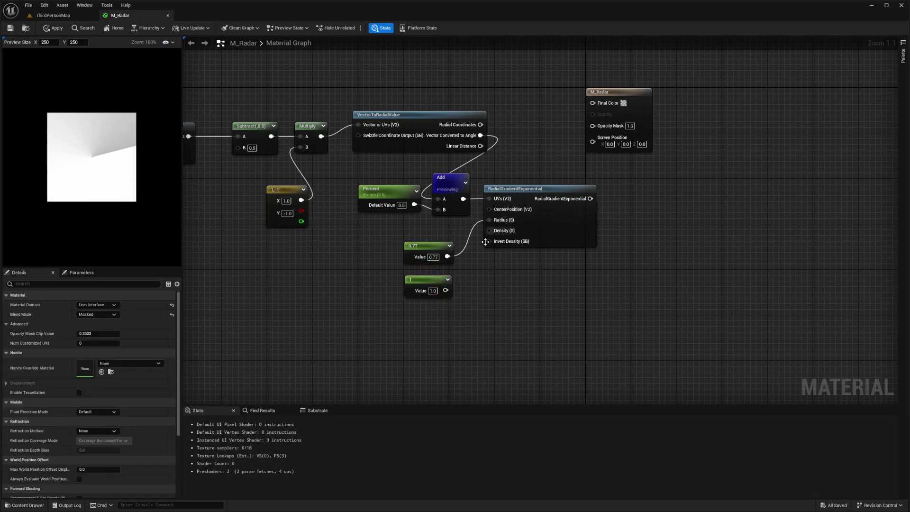
left_click_drag(445, 290, 490, 231)
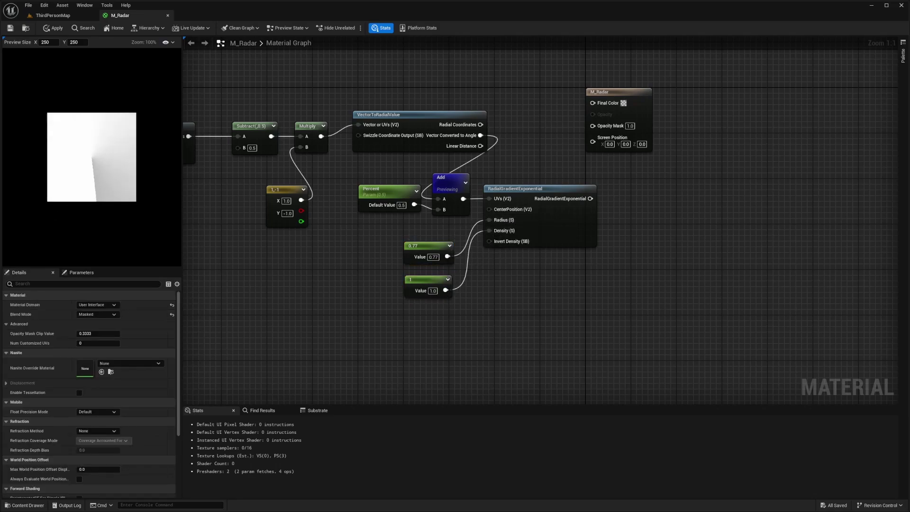
Step: Duplicate the RadialGradientExponential node with its two constants and place the copies below the originals
left_click_drag(246, 231, 508, 299)
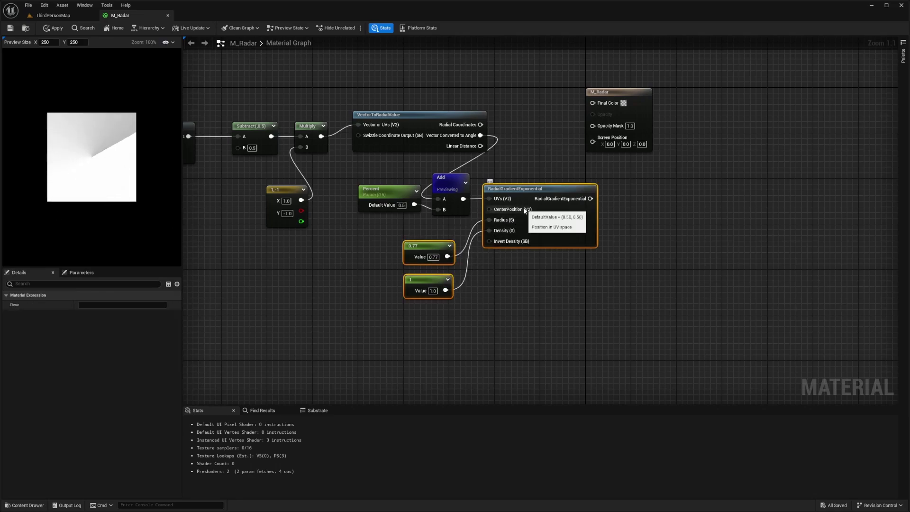
key("ctrl+d")
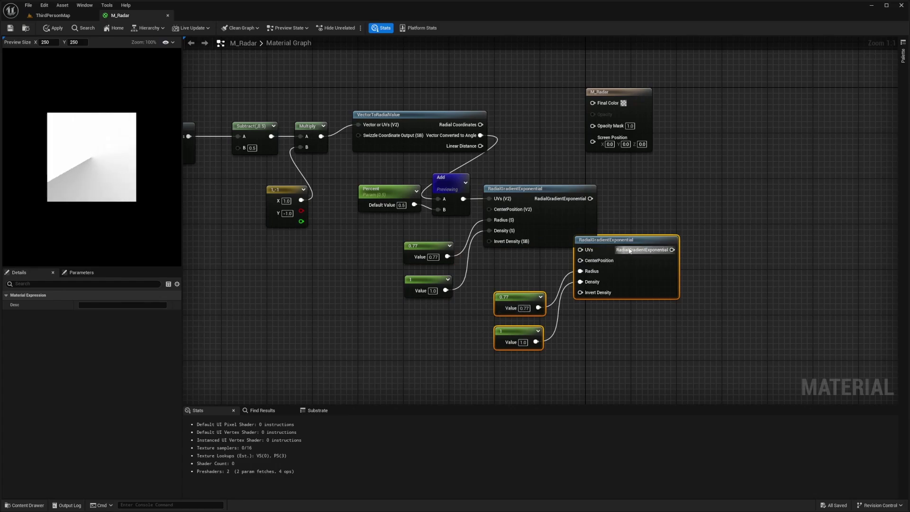
left_click_drag(654, 247, 545, 296)
Step: Preview the original RadialGradientExponential node and examine the rotating sweep
left_click(521, 190)
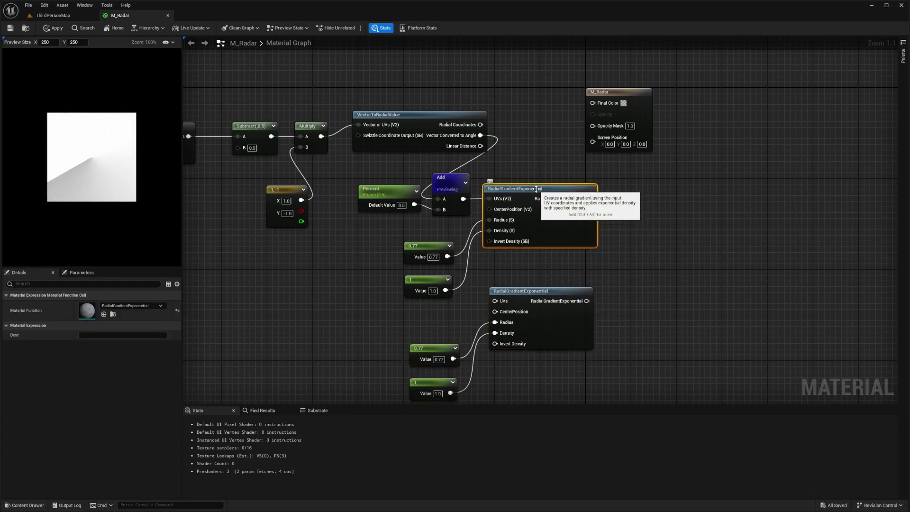
right_click(537, 192)
left_click(567, 213)
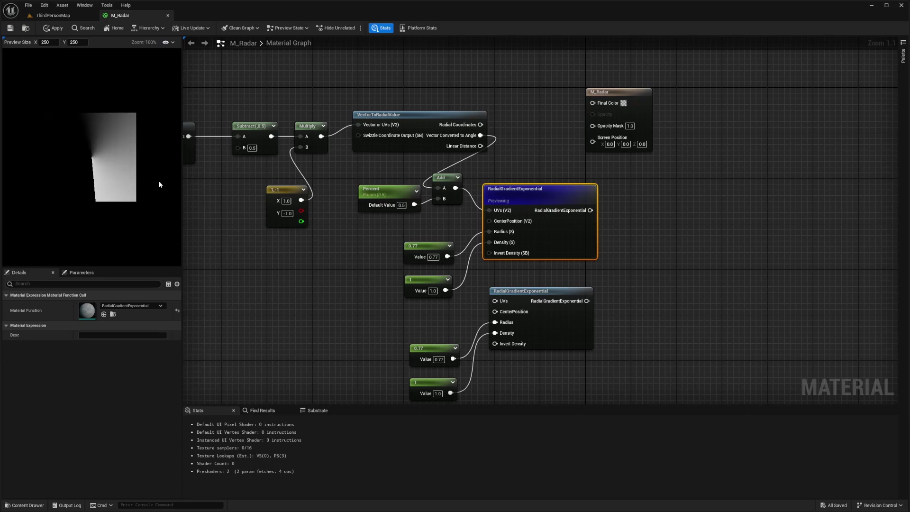
left_click_drag(36, 166, 140, 173)
Step: Align the duplicated Radius constant under the original constants and set its value to 0.5
right_click_drag(459, 309, 428, 268)
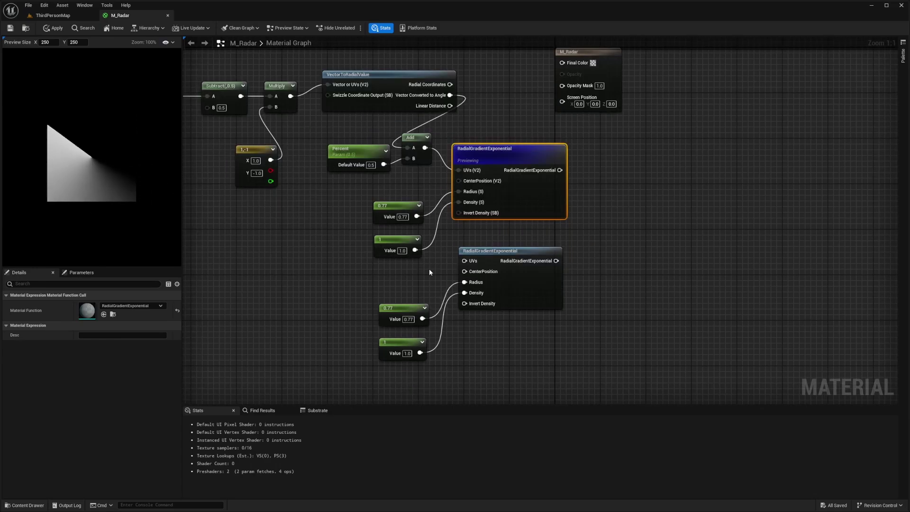
left_click(428, 269)
left_click_drag(401, 306, 396, 296)
left_click(390, 338)
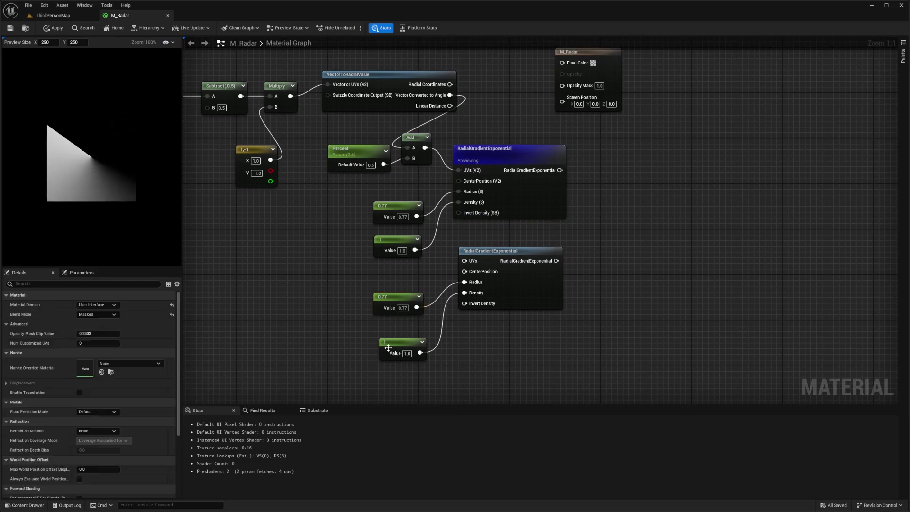
left_click(402, 307)
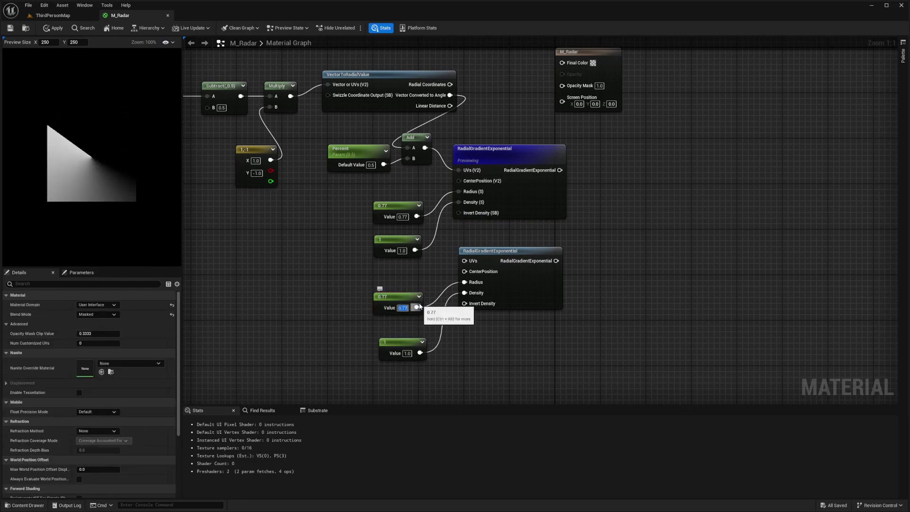
key("BackSpace")
type("0.5")
key("Return")
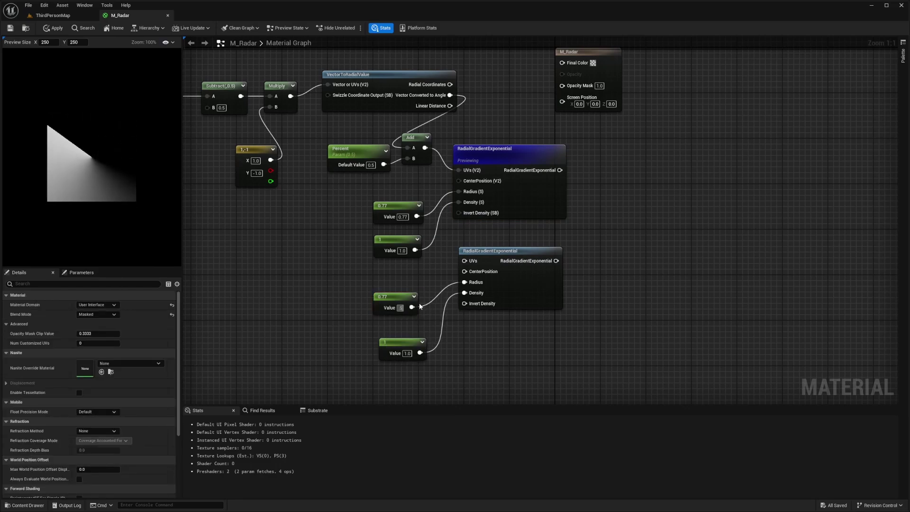
Step: Set the duplicated Density constant to 3, align it under the Radius constant, and preview the duplicated RadialGradientExponential node
left_click(407, 353)
type("3")
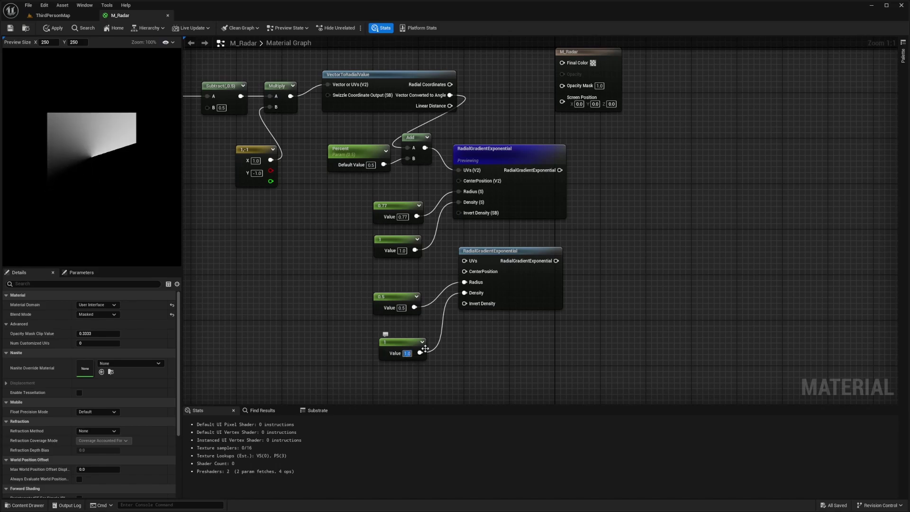
key("Return")
left_click_drag(400, 342, 394, 331)
right_click(518, 249)
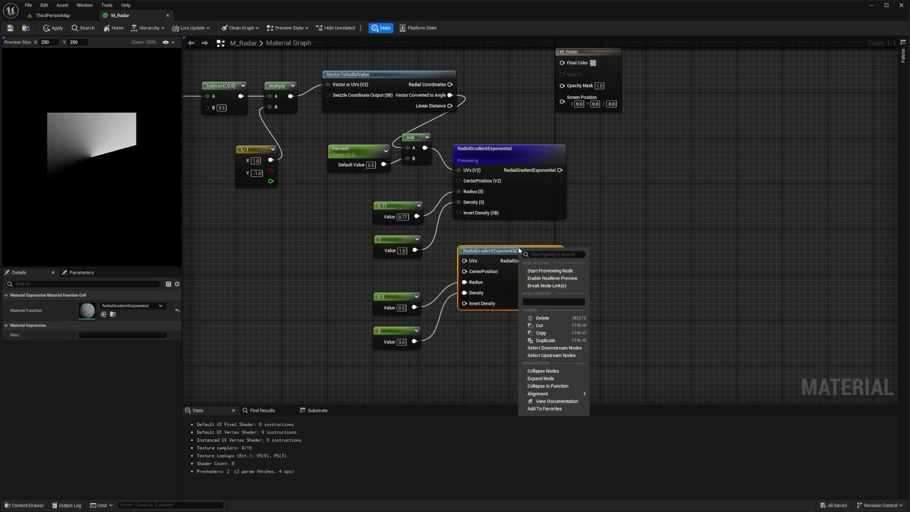
left_click(551, 272)
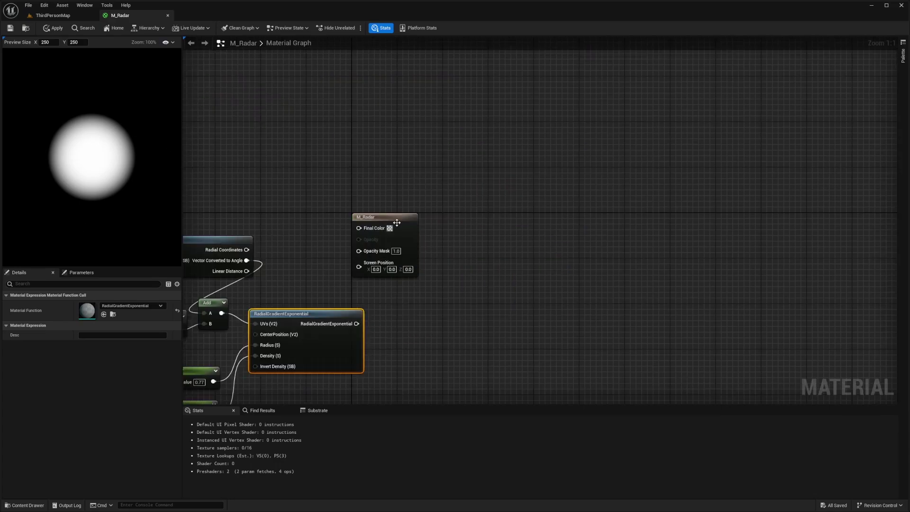
Step: Move the M_Radar output node farther away and add a Multiply node with the upper gradient as A and the lower gradient as B
left_click_drag(393, 228, 616, 228)
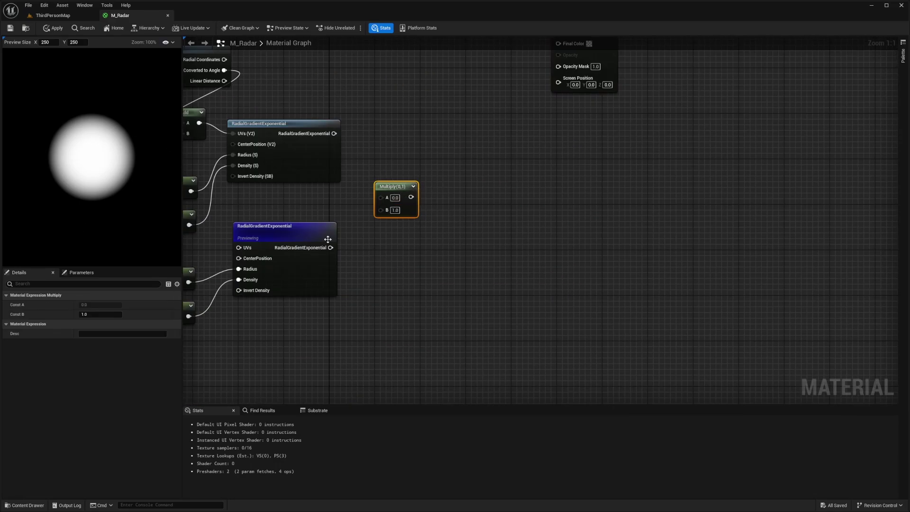
left_click_drag(331, 247, 348, 238)
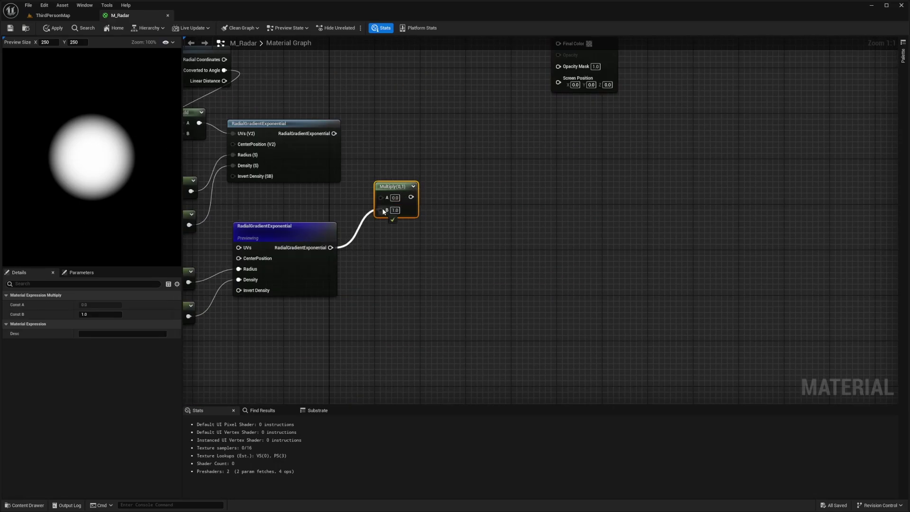
left_click_drag(337, 134, 379, 189)
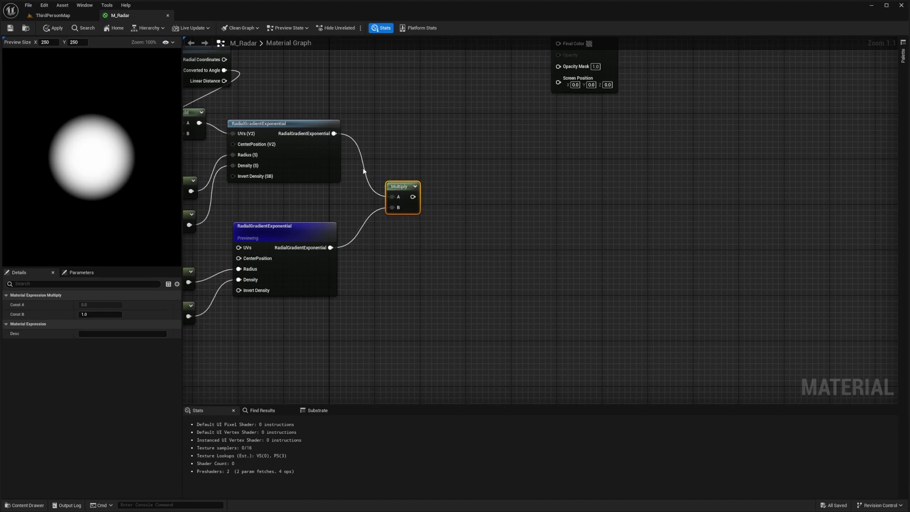
Step: Preview the Multiply node that combines the two radial gradients
right_click_drag(431, 132, 489, 150)
right_click_drag(557, 196, 489, 221)
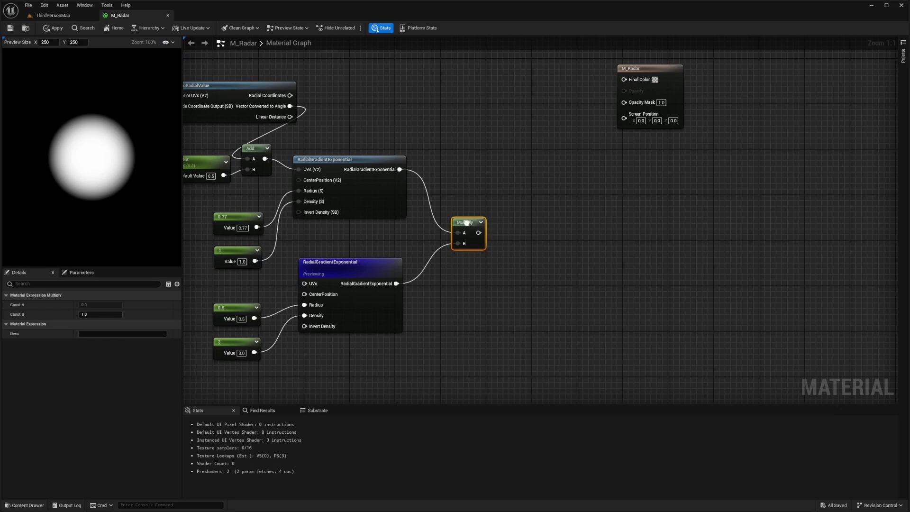
right_click(466, 223)
left_click(490, 246)
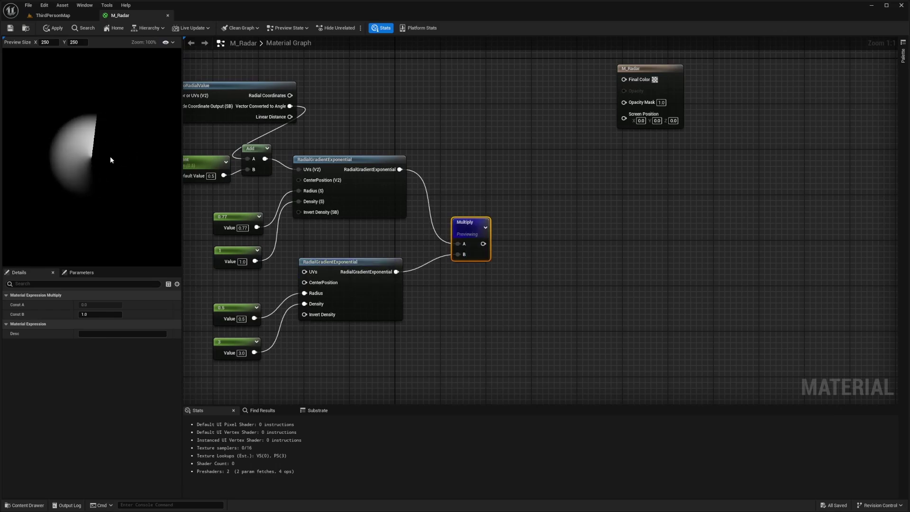
Step: Add a Lerp node, connect the gradients' Multiply output to its Alpha, and place it beside the M_Radar output node
right_click_drag(506, 152, 457, 181)
right_click(457, 181)
type("lerp")
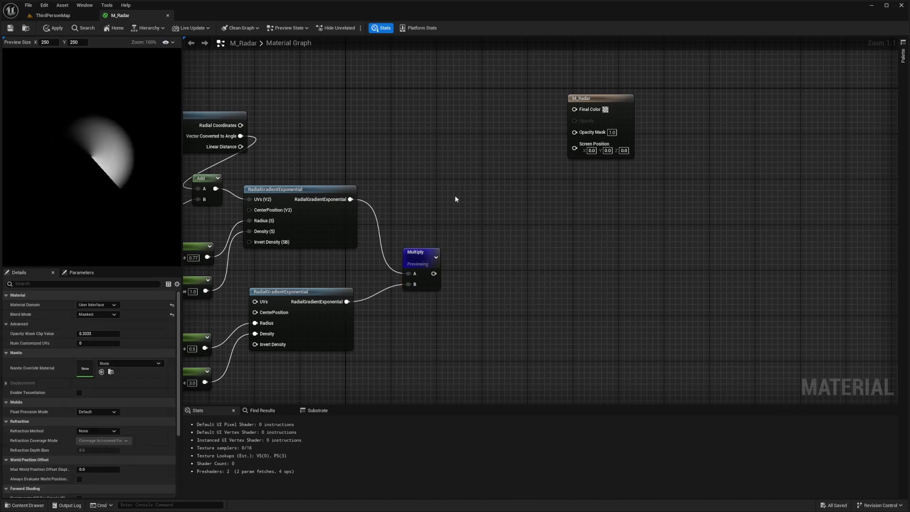
left_click(455, 199)
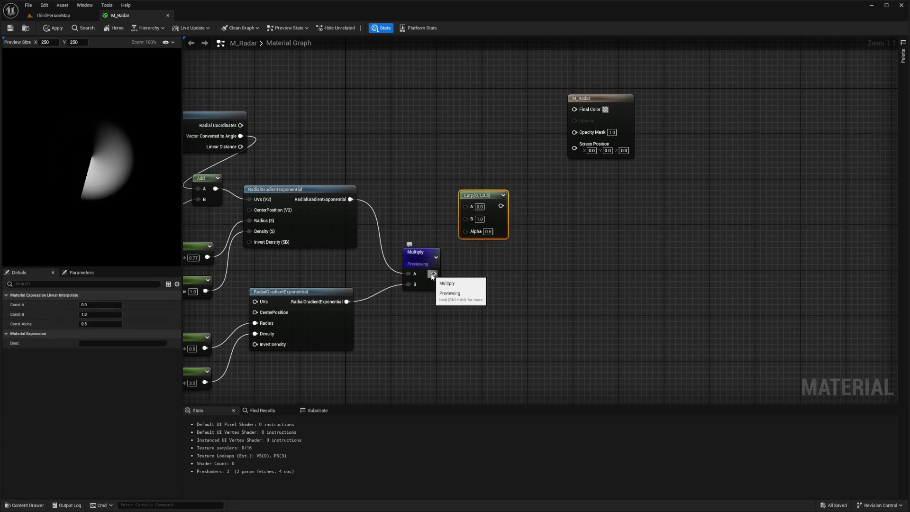
left_click_drag(433, 274, 468, 232)
left_click_drag(479, 194, 496, 137)
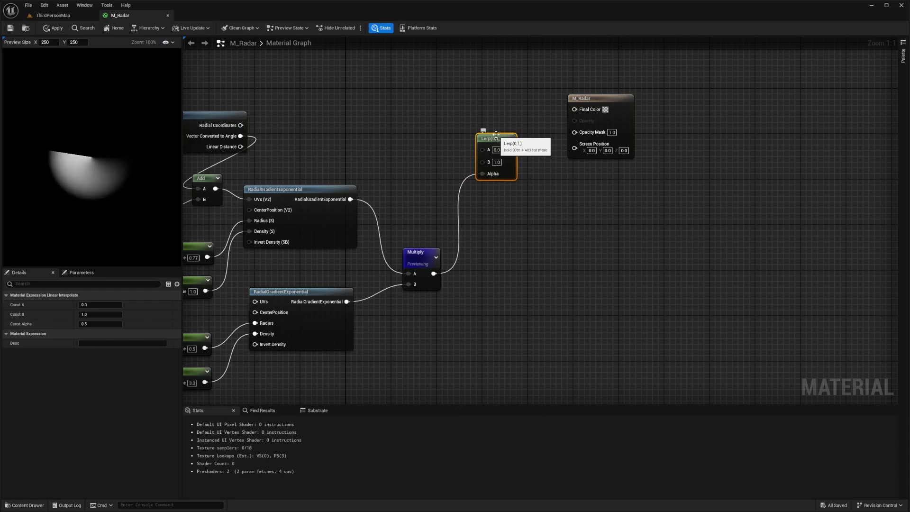
right_click_drag(390, 109, 412, 133)
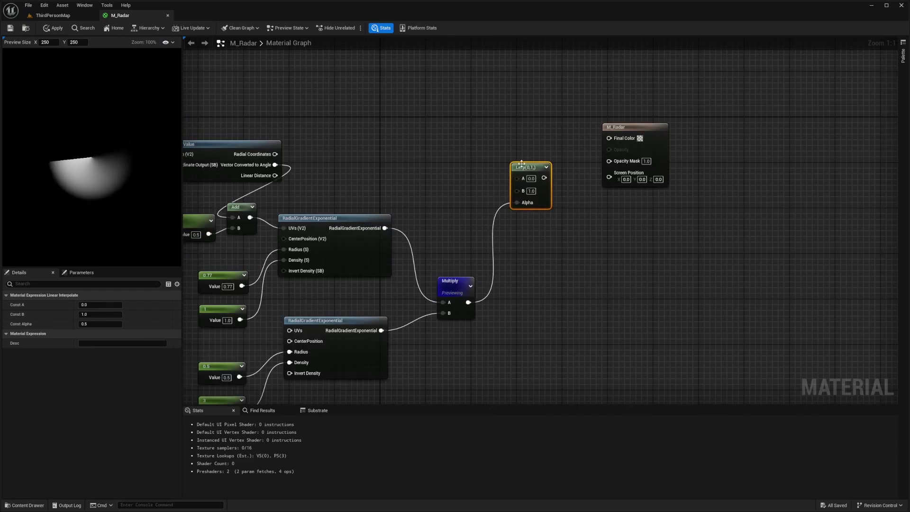
Step: Shift the Lerp node slightly up and move the M_Radar output node farther away from it
left_click_drag(521, 164, 511, 152)
right_click_drag(579, 114, 557, 120)
left_click_drag(628, 138, 764, 133)
Step: Add a three-component vector constant above the gradient nodes and feed it into input A of a new Multiply node
right_click_drag(288, 96, 333, 114)
left_click(377, 131)
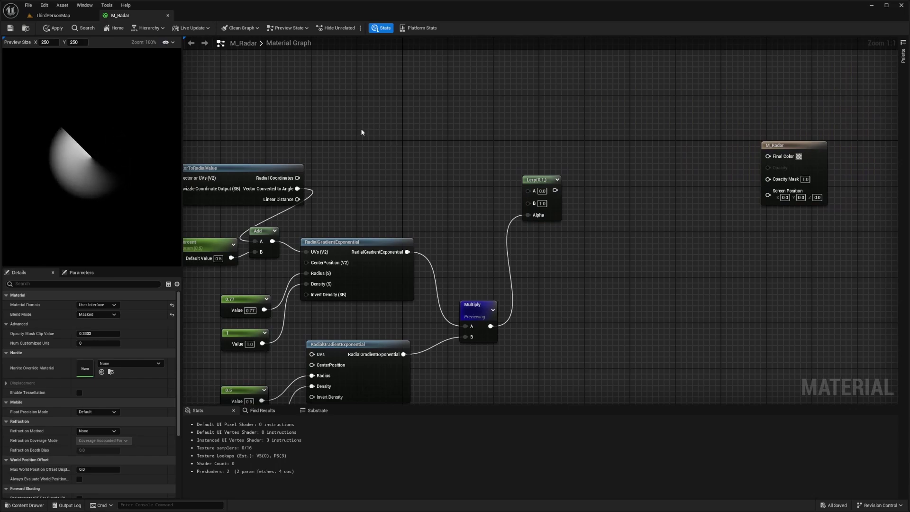
left_click(343, 104)
left_click_drag(382, 107, 403, 108)
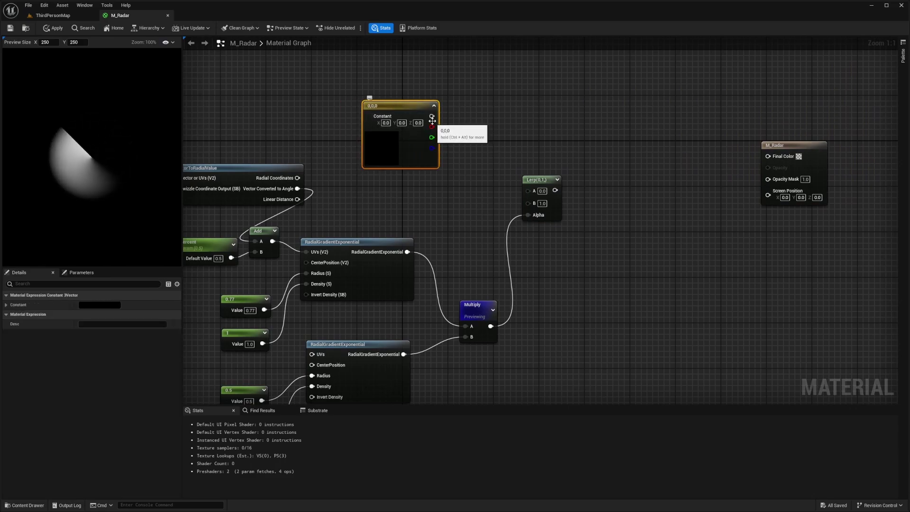
left_click_drag(429, 118, 472, 116)
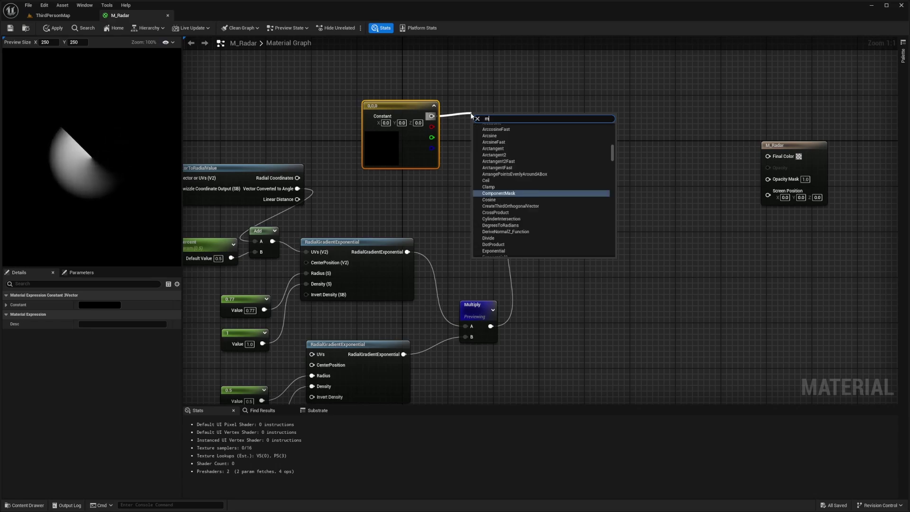
type("multip")
key("Return")
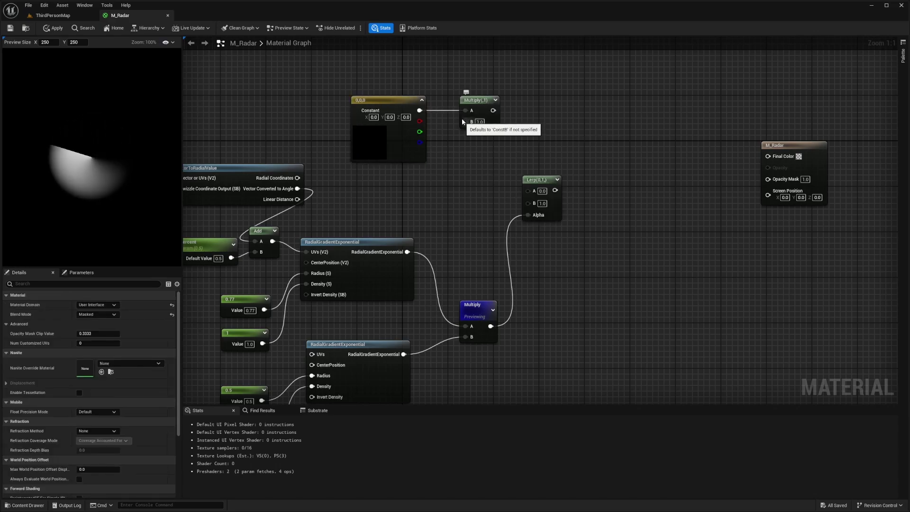
Step: Add a scalar constant below the new Multiply node and convert it to a parameter named ColorBrightness
key("1")
left_click(448, 163)
right_click(463, 171)
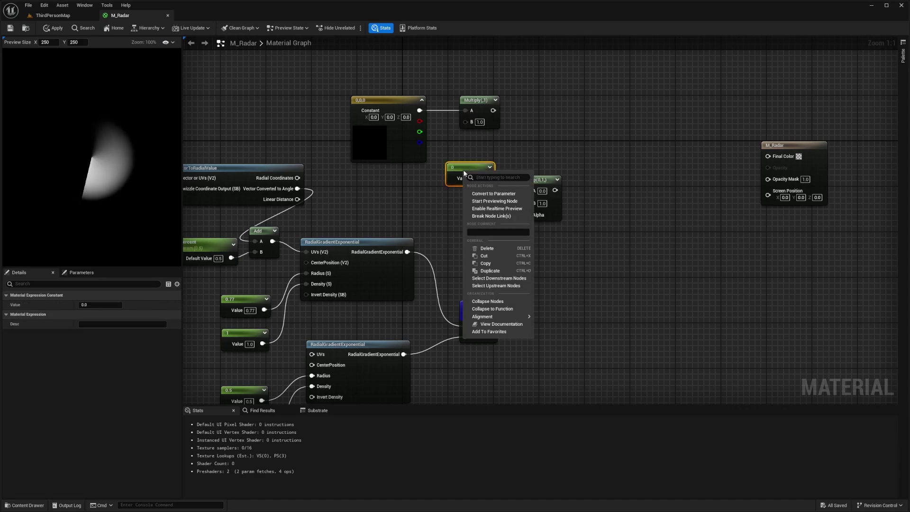
left_click(497, 193)
key("Return")
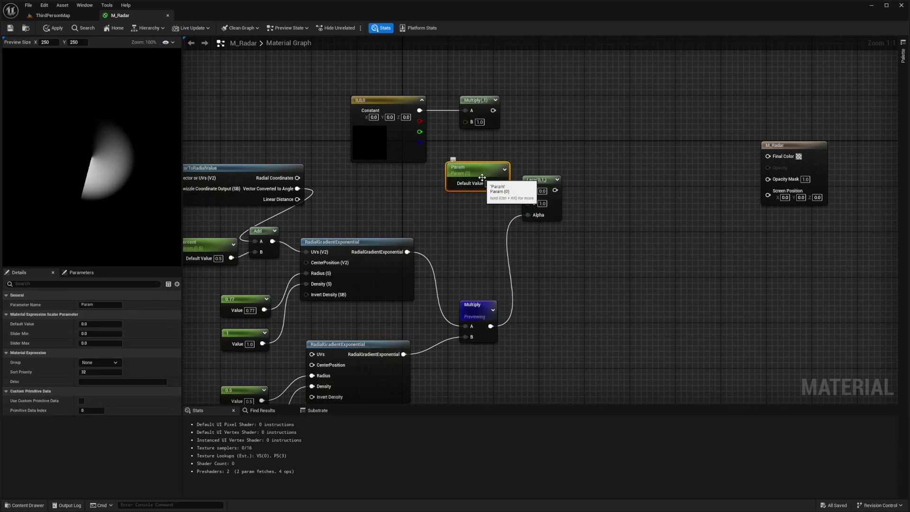
double_click(482, 178)
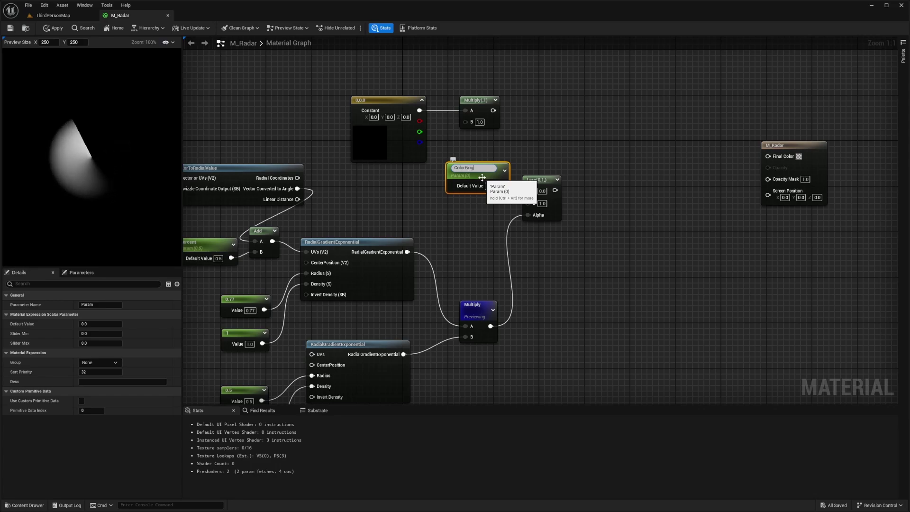
key("Return")
Step: Set ColorBrightness to a default value of 1.5 and connect it to input B of the colour Multiply node
type("1")
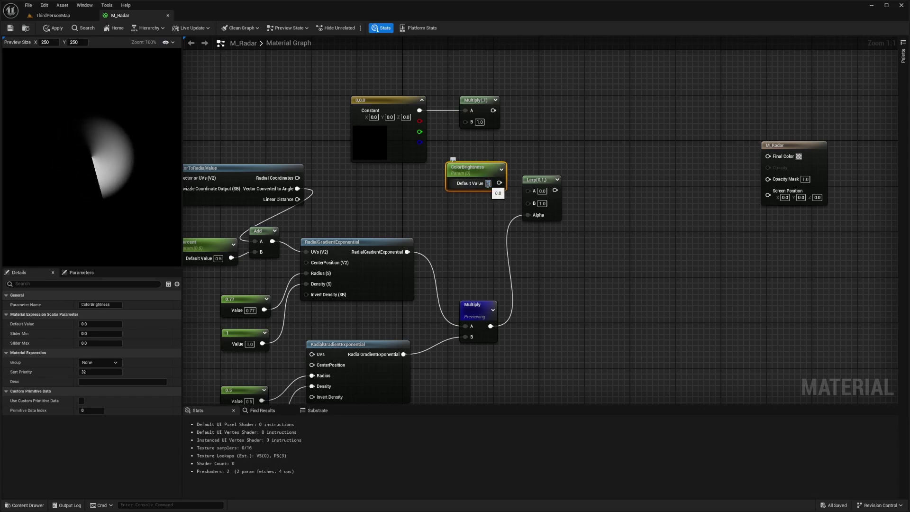
type(".5")
key("Return")
left_click_drag(503, 182, 466, 122)
Step: Set the vector constant to bright blue (0.0, 0.235957, 1.0) and connect the colour Multiply output to the Lerp's B input
double_click(370, 143)
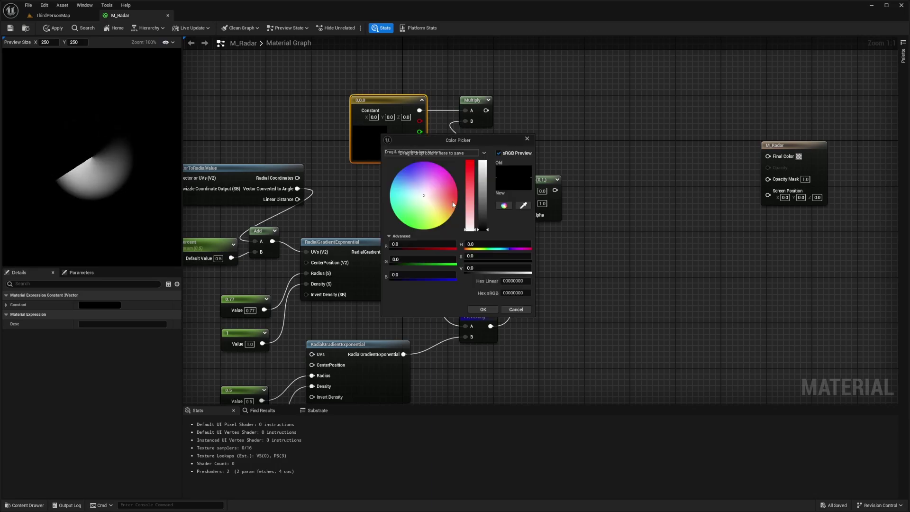
left_click(402, 165)
left_click_drag(402, 165, 400, 170)
left_click(493, 309)
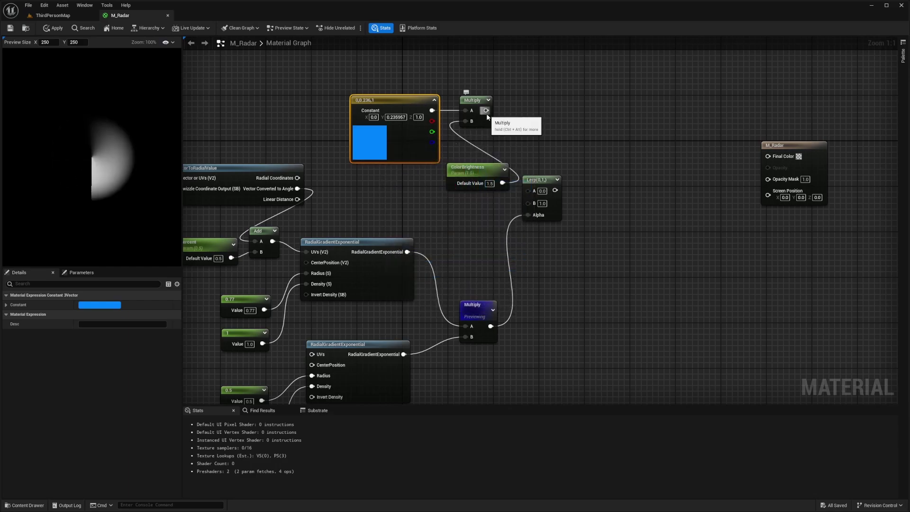
left_click_drag(473, 169, 474, 156)
left_click_drag(486, 110, 527, 205)
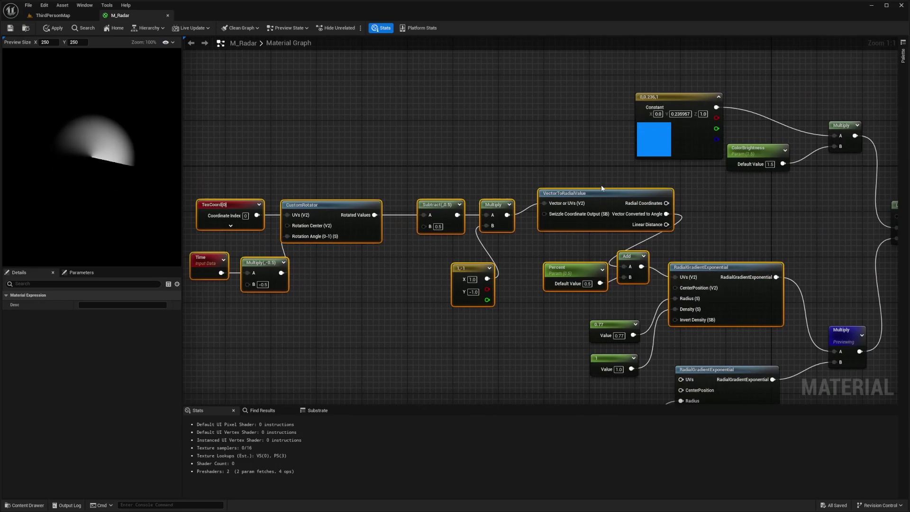
Step: Move the rotator and upper gradient nodes back and raise the blue constant, ColorBrightness and Multiply group to make room
left_click_drag(627, 192, 497, 186)
right_click_drag(688, 214, 427, 256)
left_click_drag(634, 132, 420, 105)
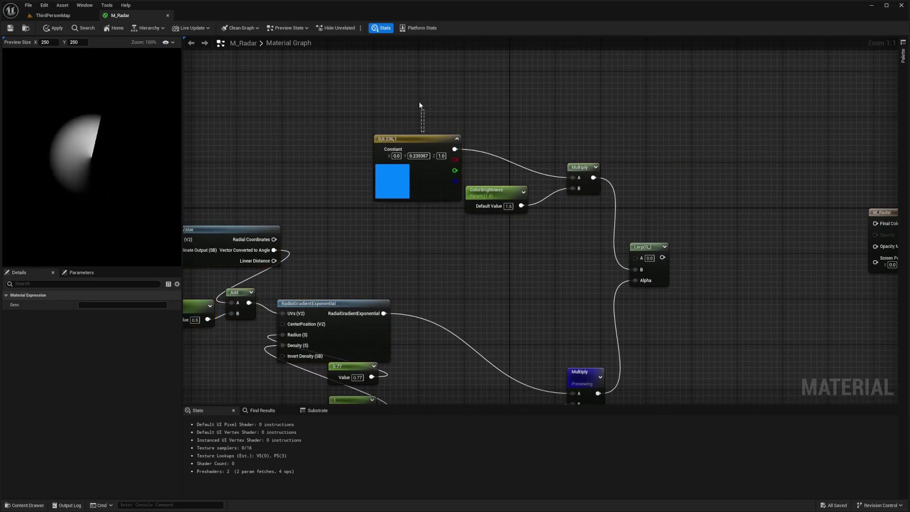
left_click_drag(635, 109, 369, 221)
left_click_drag(425, 139, 414, 64)
Step: Add a Time node feeding a new Sine node and align the pair below the blue constant
right_click_drag(400, 190, 419, 209)
right_click(393, 210)
type("time")
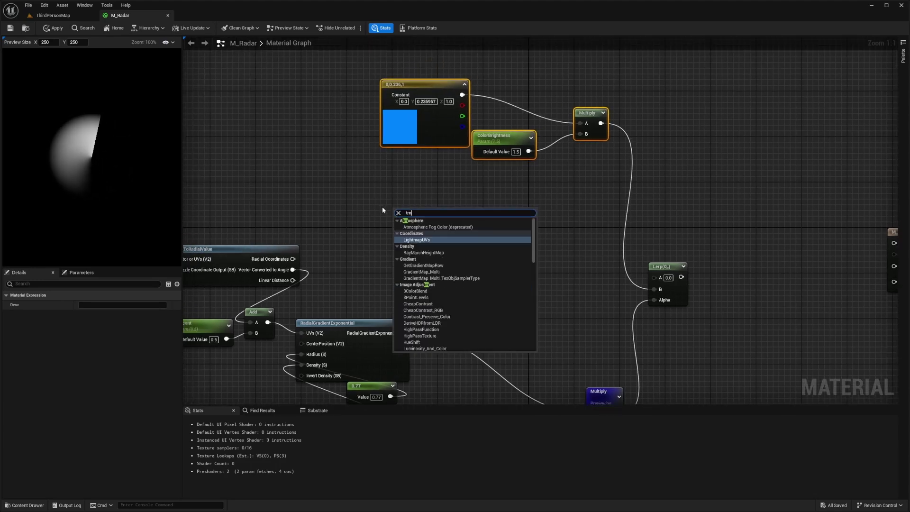
key("Return")
mouse_move(403, 214)
left_mouse_down()
mouse_move(373, 205)
mouse_move(410, 222)
left_mouse_up()
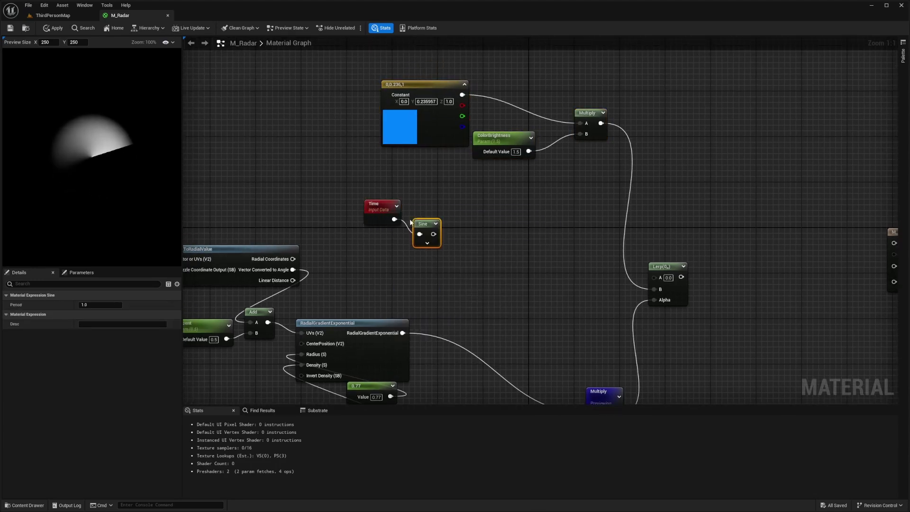
left_click_drag(450, 192, 347, 261)
key("q")
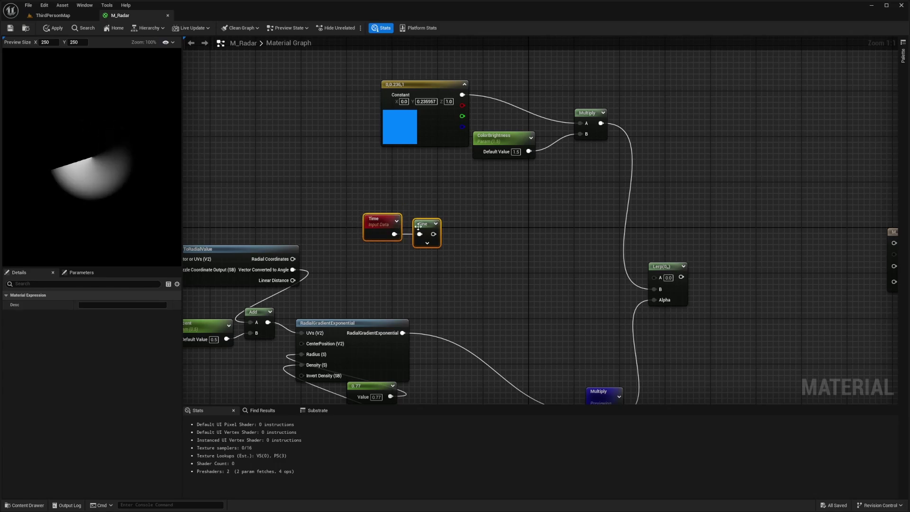
left_click_drag(416, 224, 411, 216)
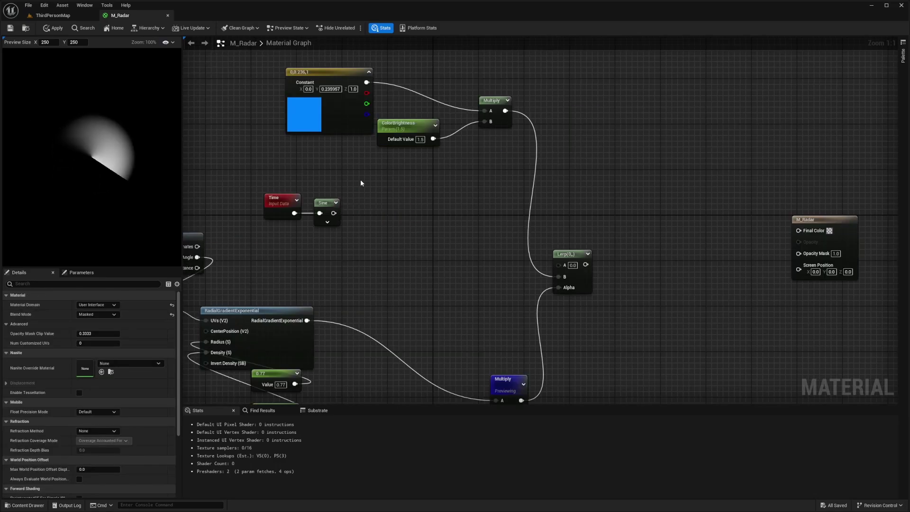
Step: Feed the Sine output into A of a new Add node, and the Add output into a new Multiply node
left_click_drag(360, 183, 285, 222)
left_click(394, 231)
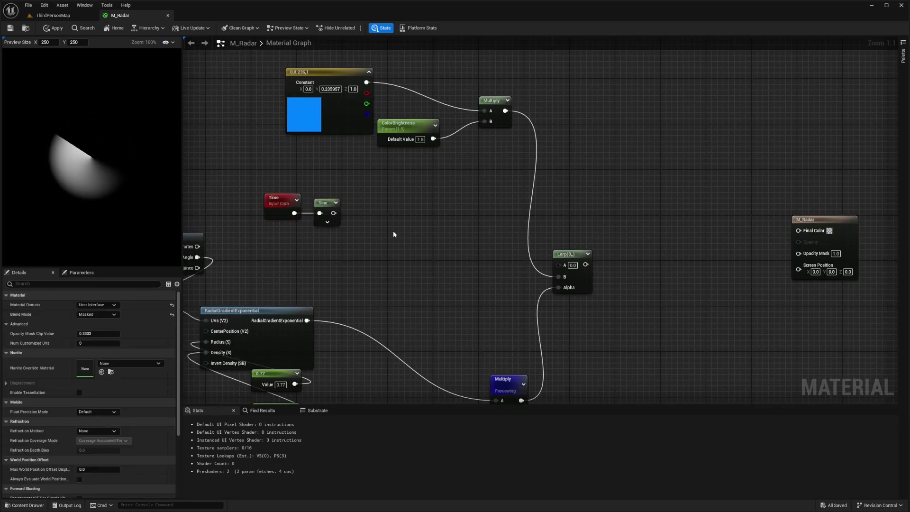
left_click(377, 221)
left_click_drag(377, 220, 362, 202)
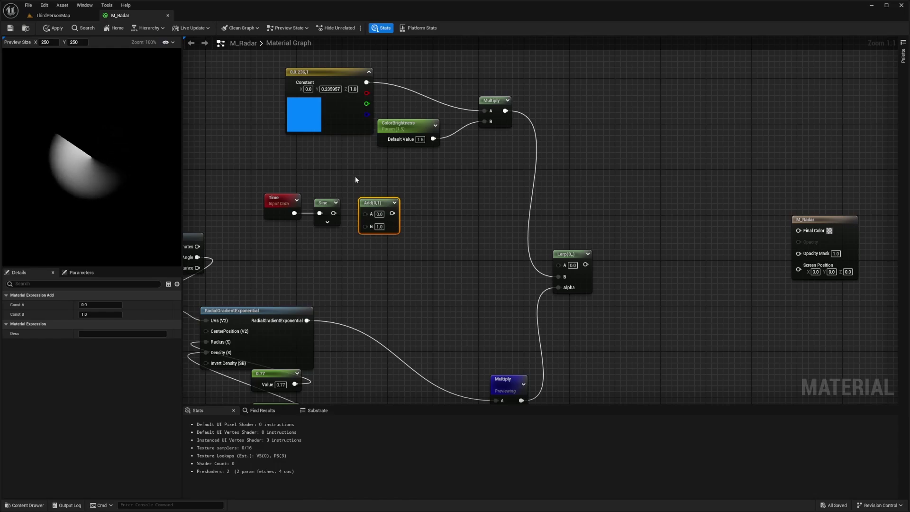
left_click_drag(334, 212, 460, 200)
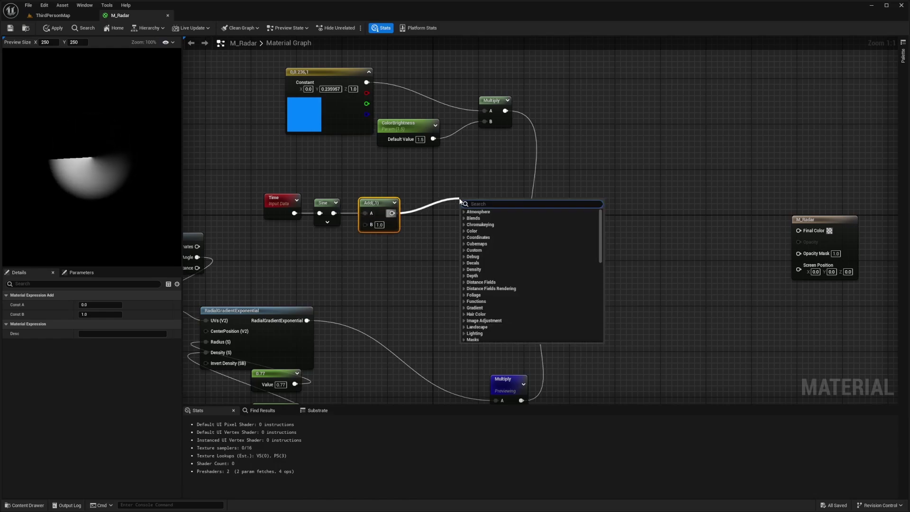
type("multipl")
key("Return")
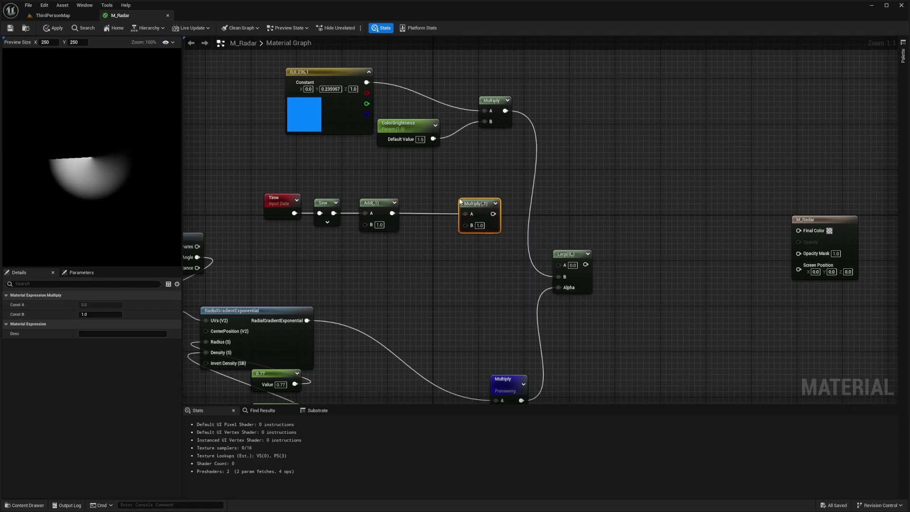
left_click_drag(473, 200, 480, 194)
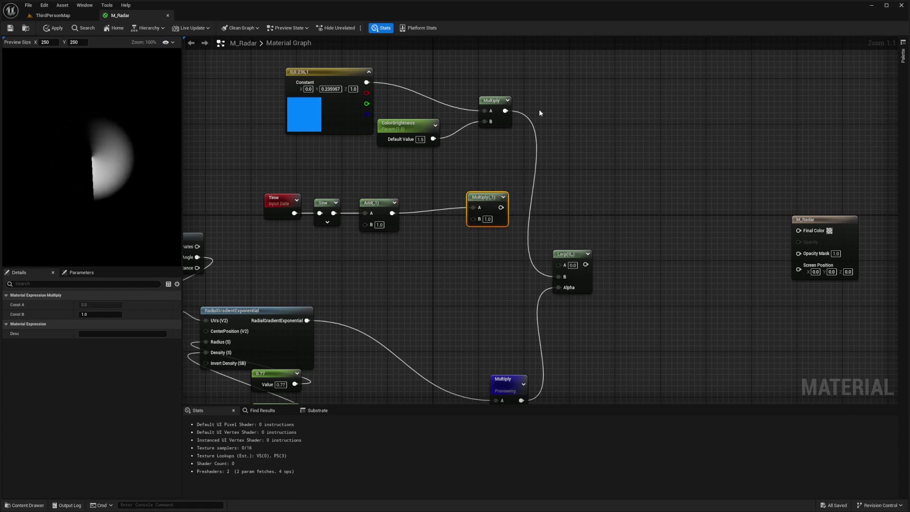
Step: Reroute the colour Multiply into A of the new Multiply, with the Add as B, and connect that result to the Lerp's B
left_click(505, 110, "alt")
left_click_drag(505, 111, 474, 208)
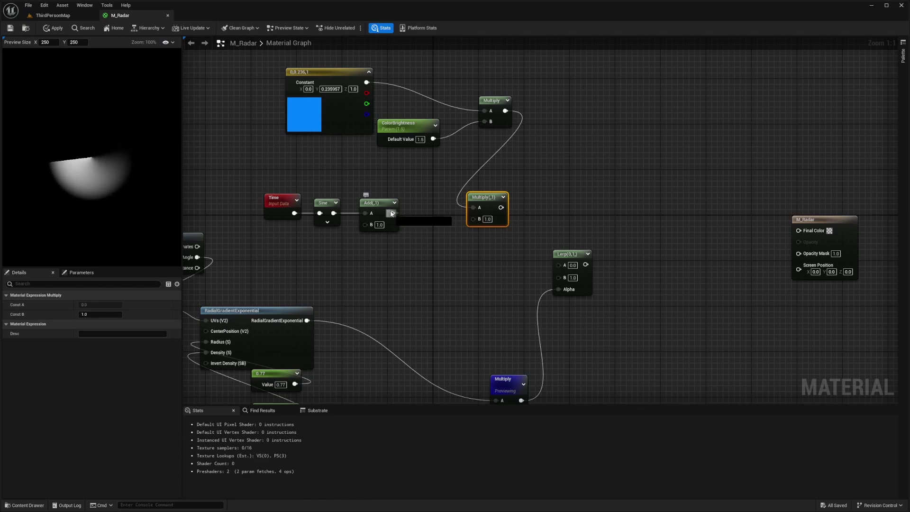
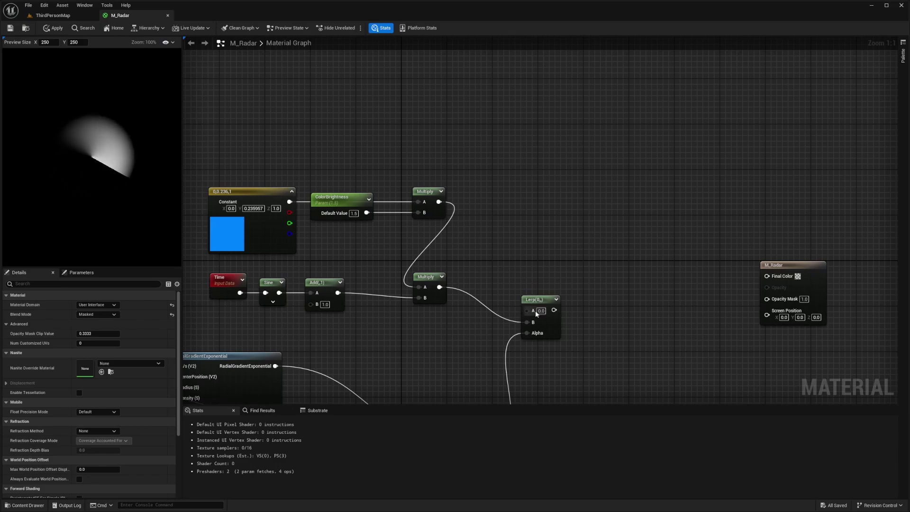
Step: Add a Texture Sample node and place it in the free space above the blue constant
right_click_drag(318, 111, 314, 124)
right_click(326, 126)
type("texture")
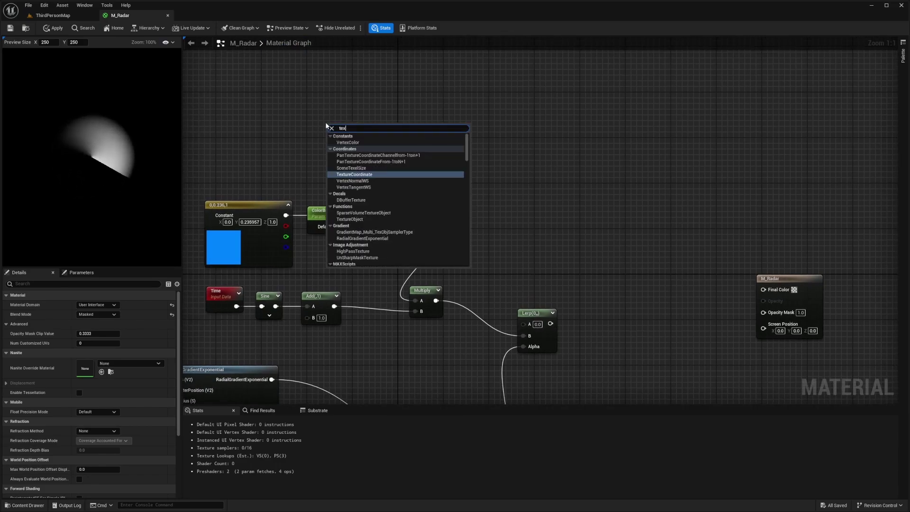
key("Return")
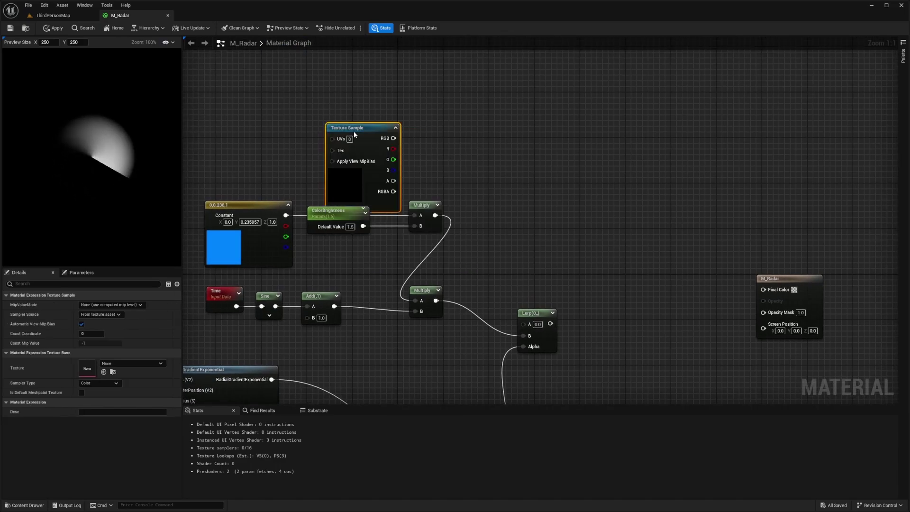
left_click_drag(353, 130, 311, 66)
Step: Assign the T_Grid texture to the Texture Sample node
left_click(108, 364)
type("grid")
key("ctrl+a")
type("T_Grid")
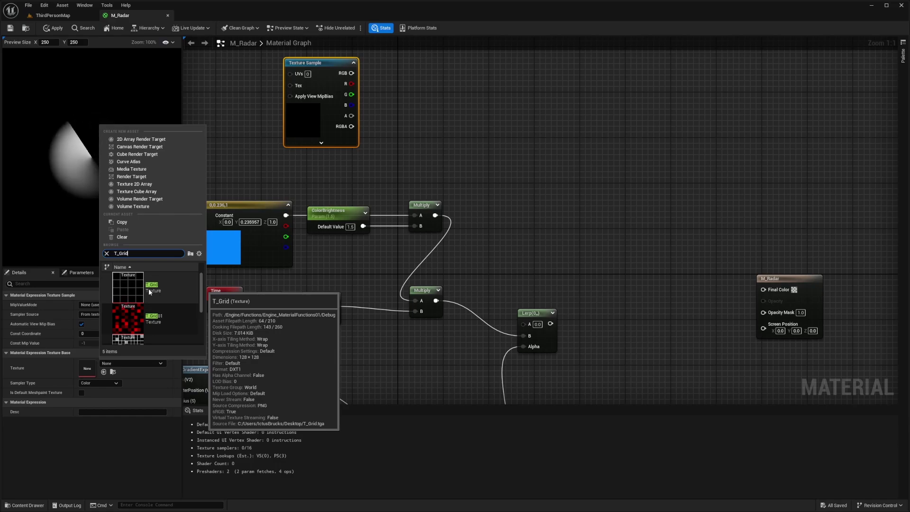
left_click(149, 288)
right_click_drag(312, 64, 381, 115)
right_click(382, 115)
left_click(413, 142)
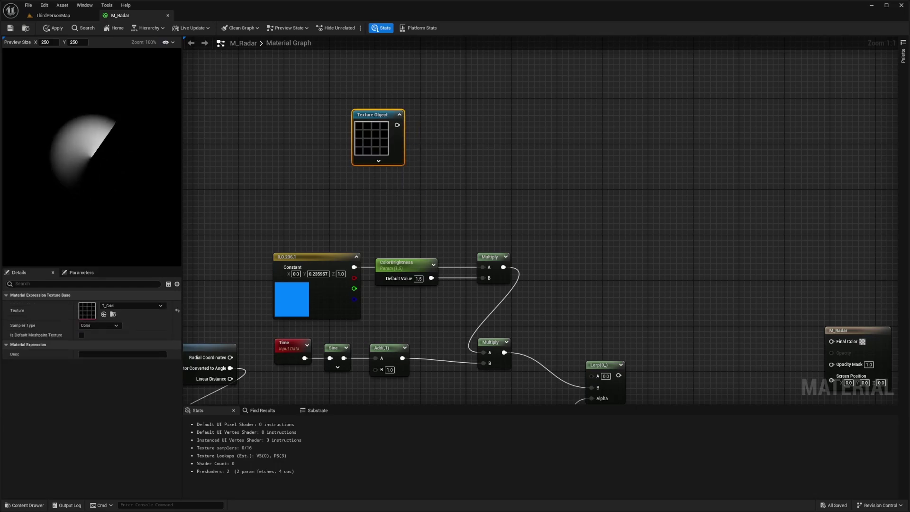
key("ctrl+z")
Step: Preview the Texture Sample node with the grid texture
right_click(389, 121)
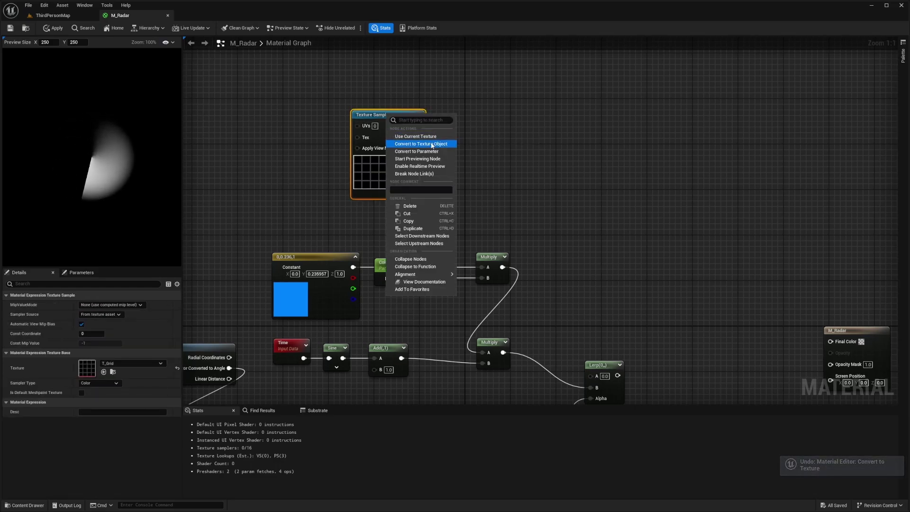
left_click(387, 159)
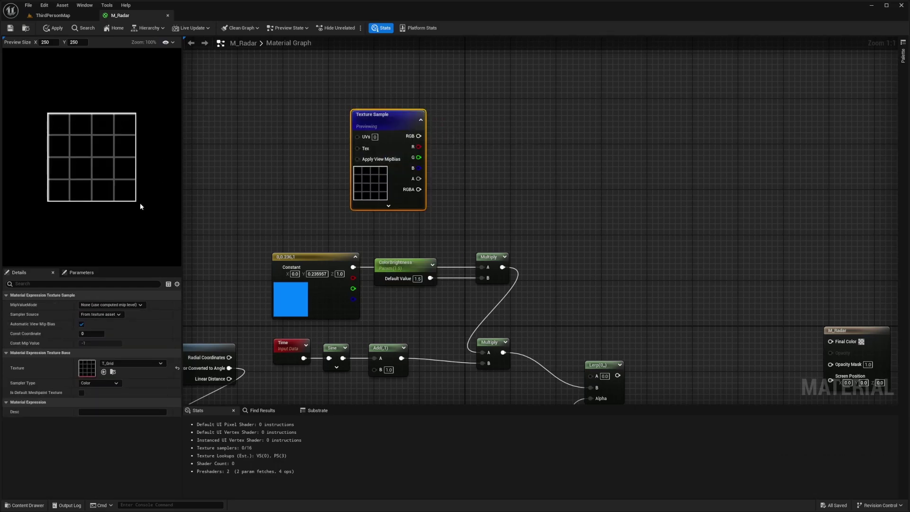
left_click(219, 105)
Step: Add a VectorToRadialValue node before the Texture Sample and connect its Radial Coordinates output to the UVs input
right_click_drag(220, 105, 402, 132)
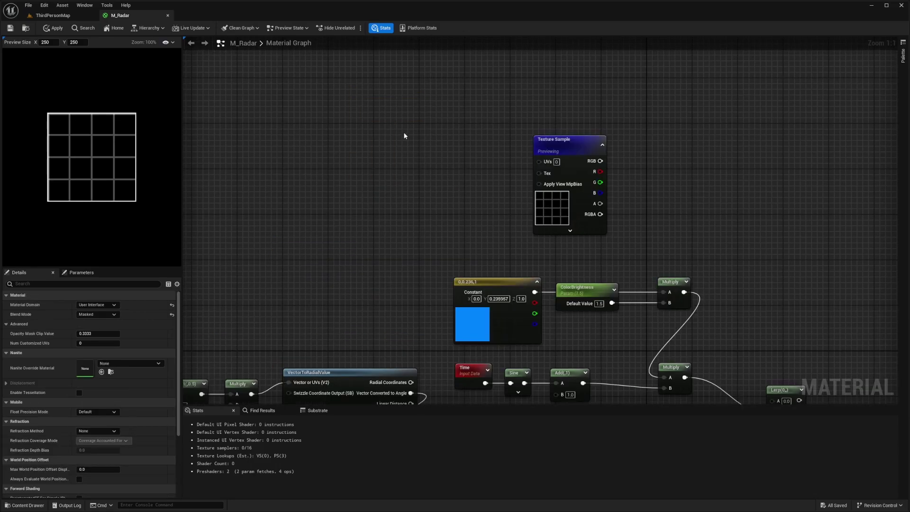
right_click_drag(453, 164, 419, 153)
right_click_drag(304, 137, 335, 186)
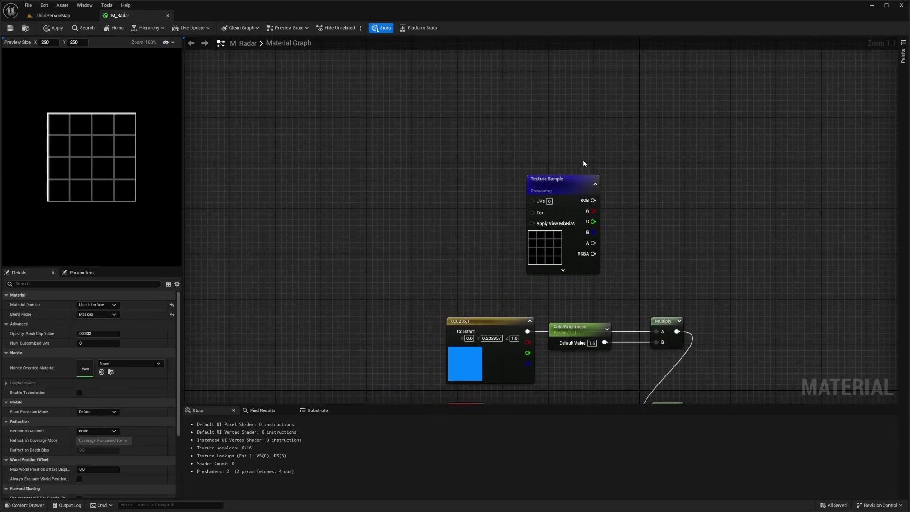
right_click_drag(578, 161, 475, 160)
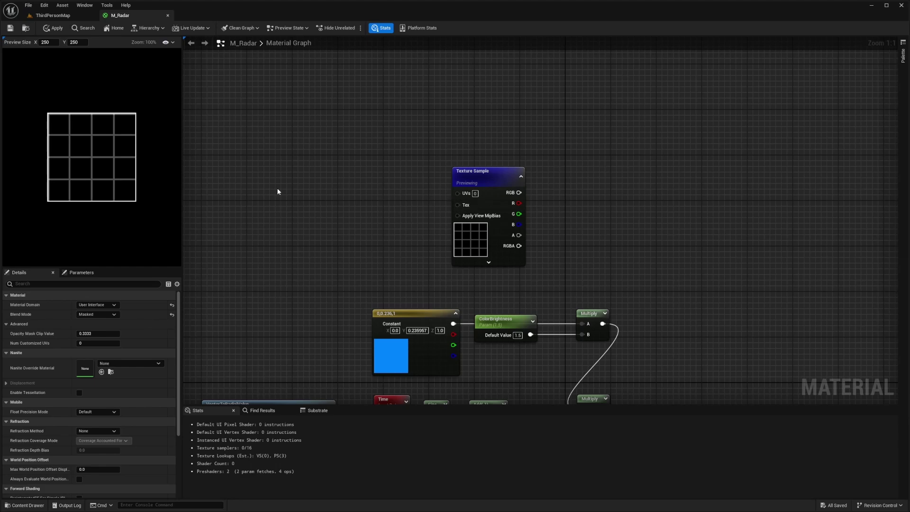
right_click_drag(352, 150, 379, 154)
right_click(379, 171)
type("vectortorad")
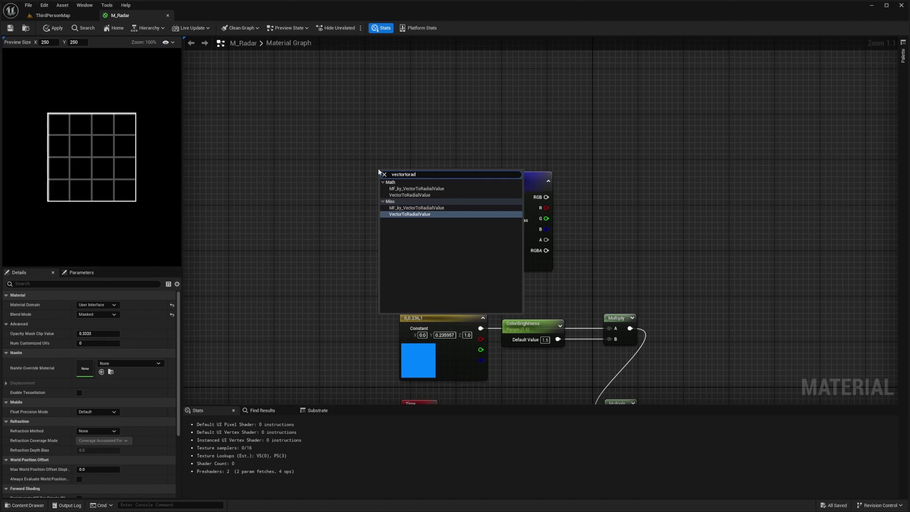
key("Up")
key("Up")
key("Return")
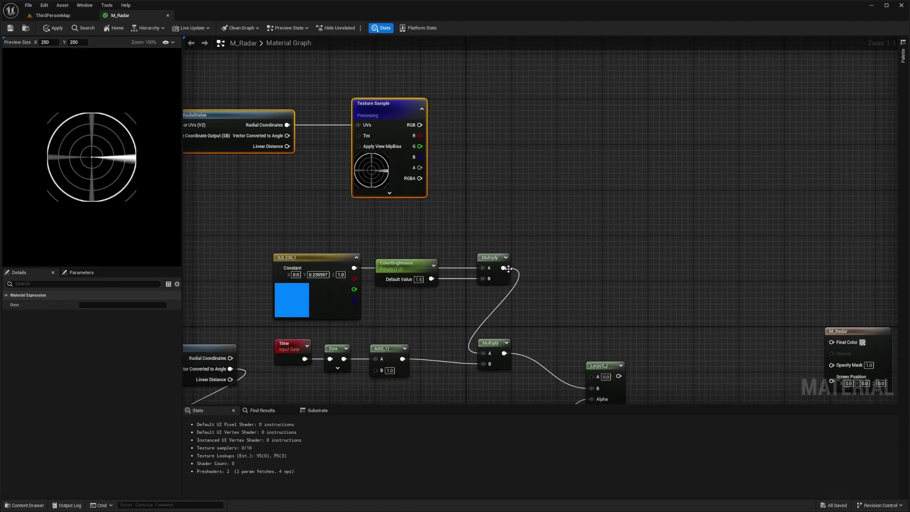
Step: Preview the Multiply node that combines the blue constant with ColorBrightness
right_click(495, 260)
left_click(524, 281)
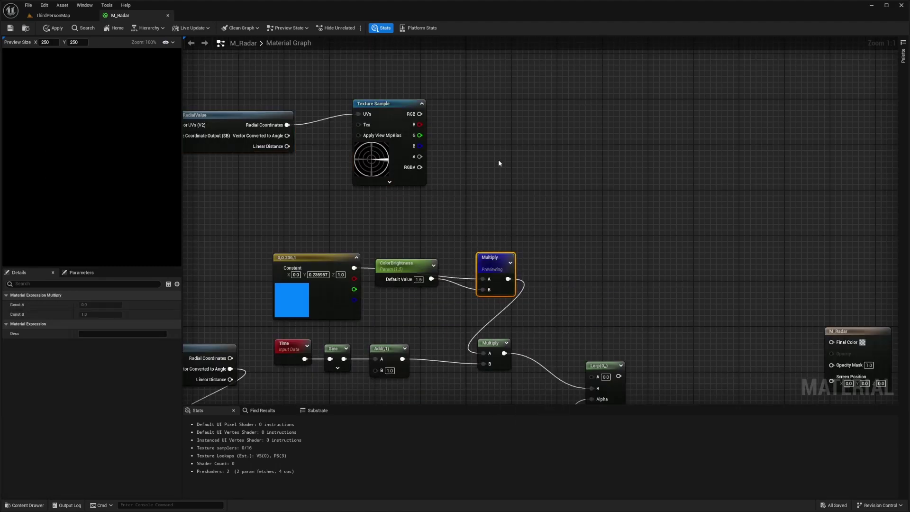
Step: Add a Multiply node, connect the Texture Sample's RGB output to its A input, and preview it
left_click_drag(416, 120, 416, 119)
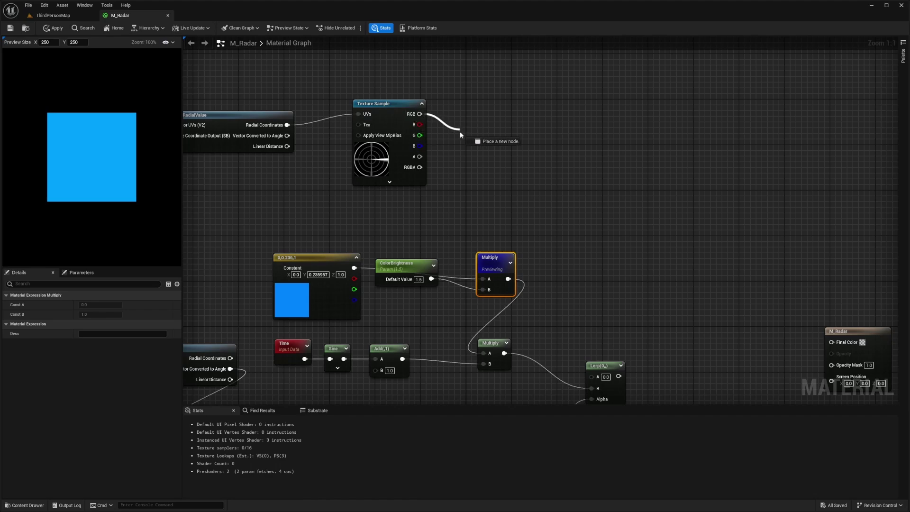
left_click_drag(484, 235, 485, 280)
right_click(498, 175)
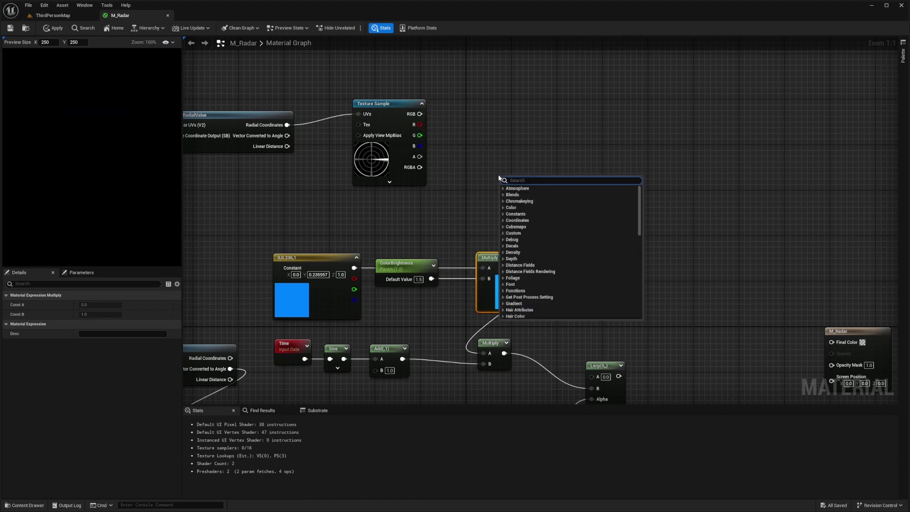
type("multi")
key("Return")
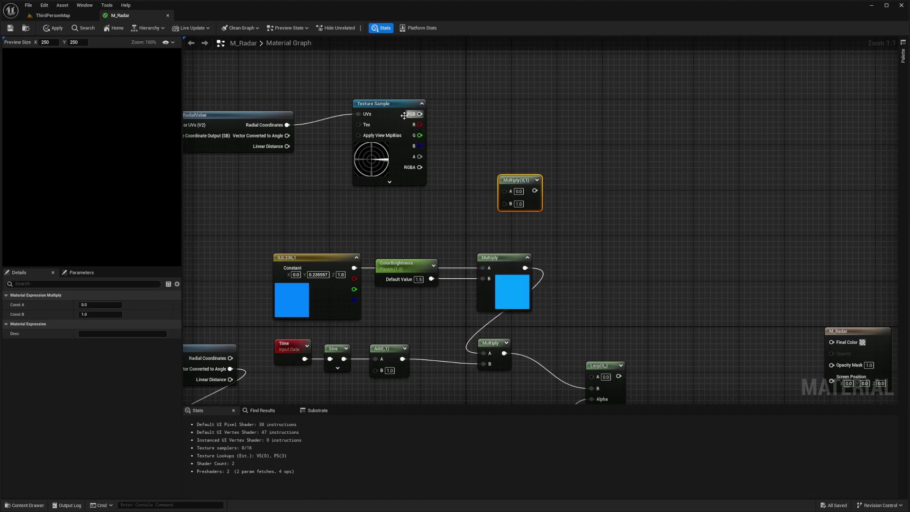
left_click_drag(410, 118, 508, 198)
right_click(509, 188)
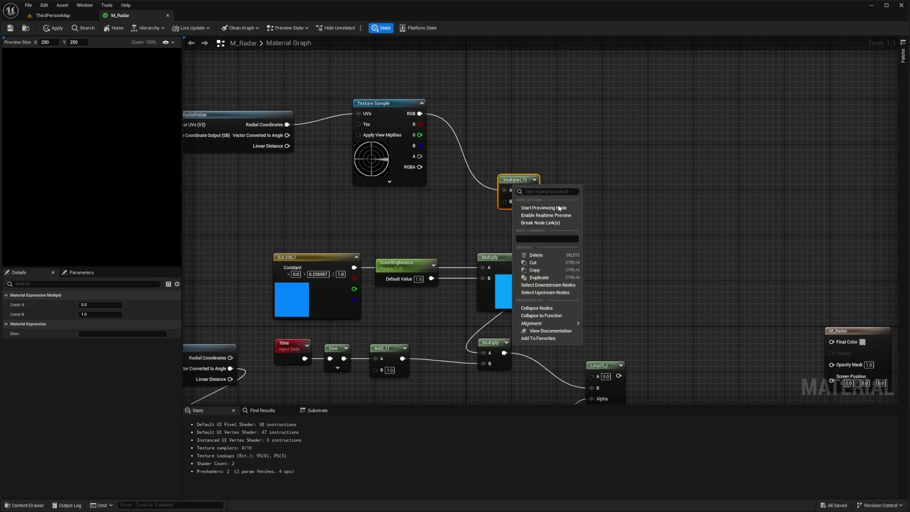
left_click(566, 209)
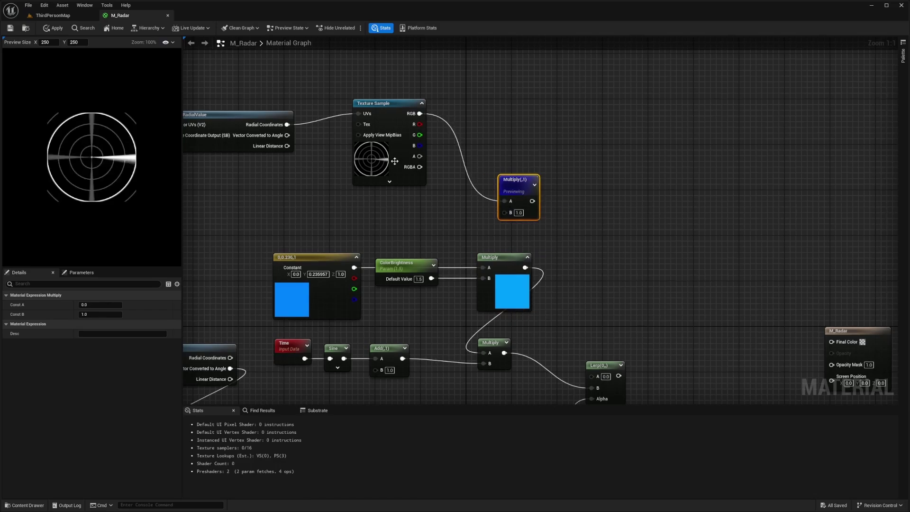
Step: Rearrange the blue colour Multiply nodes and connect the pulsing colour Multiply output to the B input of the grid Multiply
left_click_drag(492, 257, 484, 261)
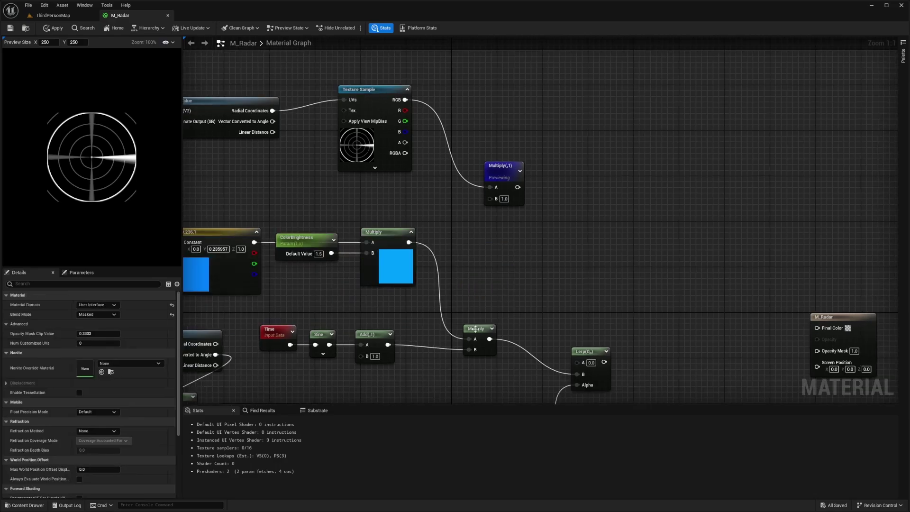
left_click(462, 306)
left_click_drag(466, 304, 490, 199)
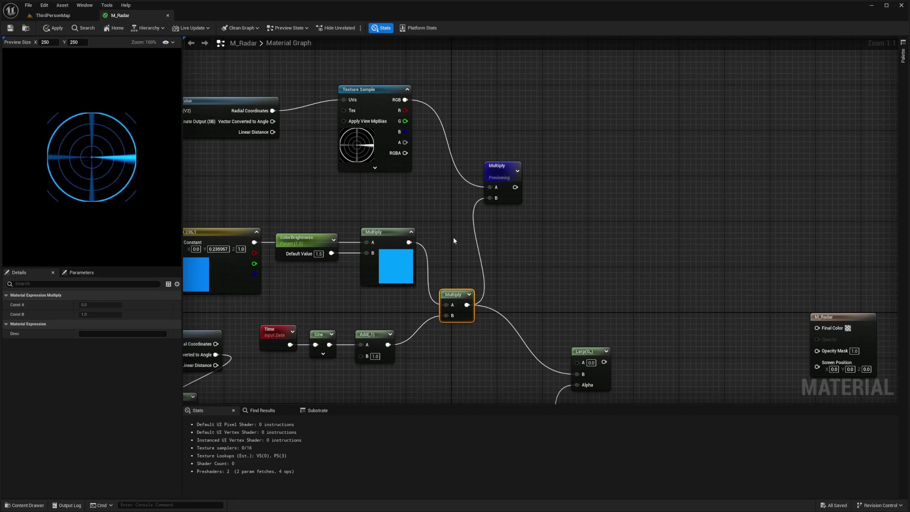
right_click_drag(366, 250, 443, 241)
Step: Combine the grid Multiply and Lerp outputs in an Add node feeding Final Color, and move VectorToRadialValue closer to the Texture Sample
left_click_drag(476, 298, 361, 340)
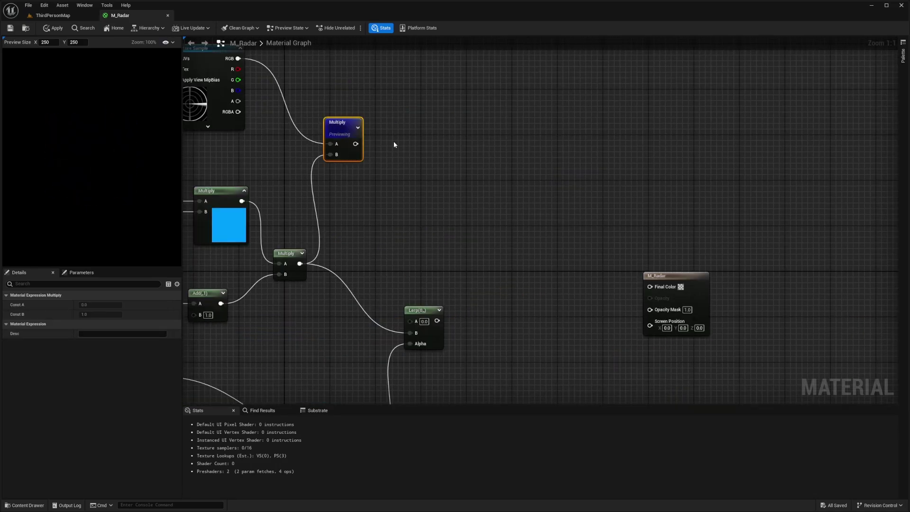
right_click_drag(394, 141, 382, 139)
left_click_drag(418, 103, 341, 170)
left_click_drag(438, 264, 403, 322, "shift")
key("a")
left_click(485, 243)
left_click_drag(493, 260, 344, 145)
left_click_drag(492, 271, 426, 321)
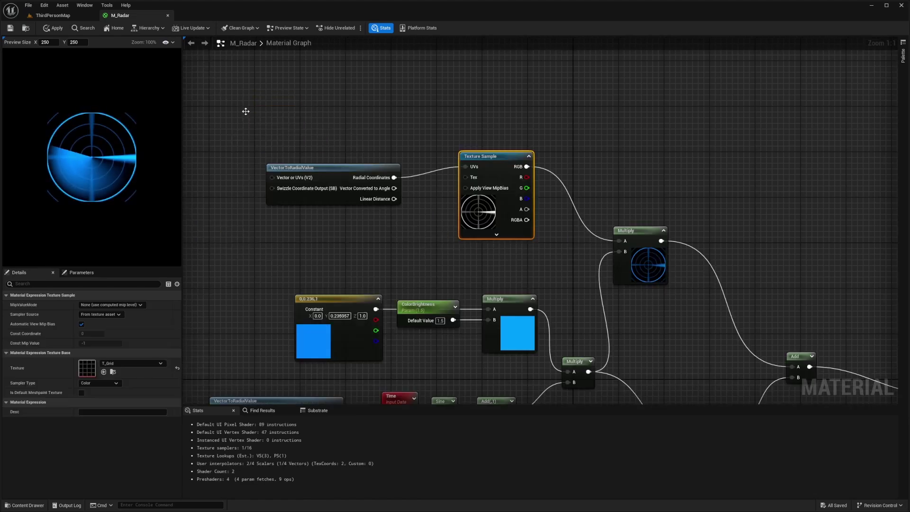
left_click_drag(294, 165, 294, 141)
left_click_drag(326, 115, 393, 172)
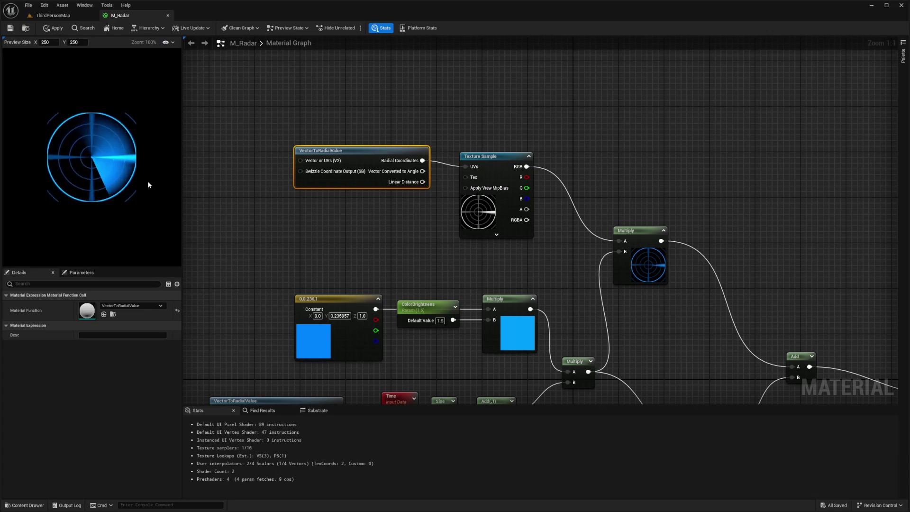
Step: Add a Power node with RadialGradientExponential as its Base and connect its output to the material's Opacity Mask
right_click_drag(331, 194, 228, 73)
right_click_drag(385, 231, 376, 125)
right_click_drag(303, 179, 256, 204)
right_click_drag(475, 242, 430, 248)
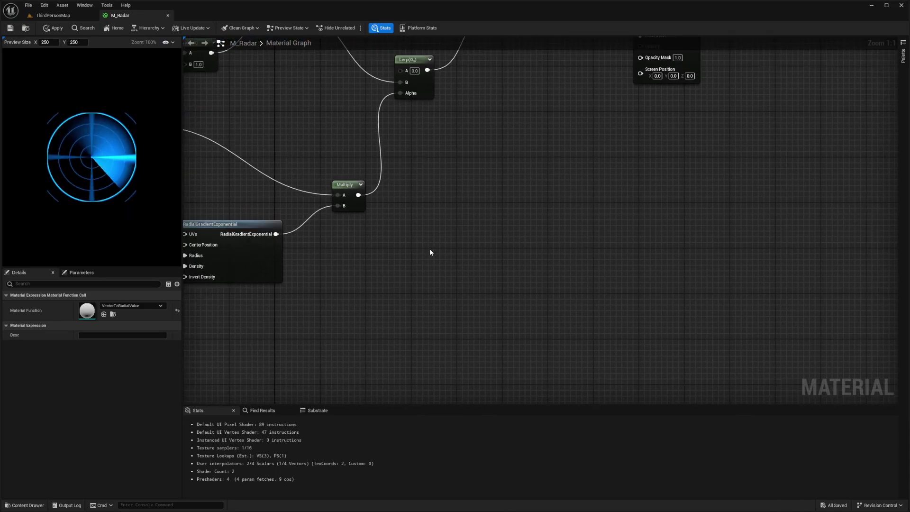
right_click(429, 248)
type("powe")
key("Return")
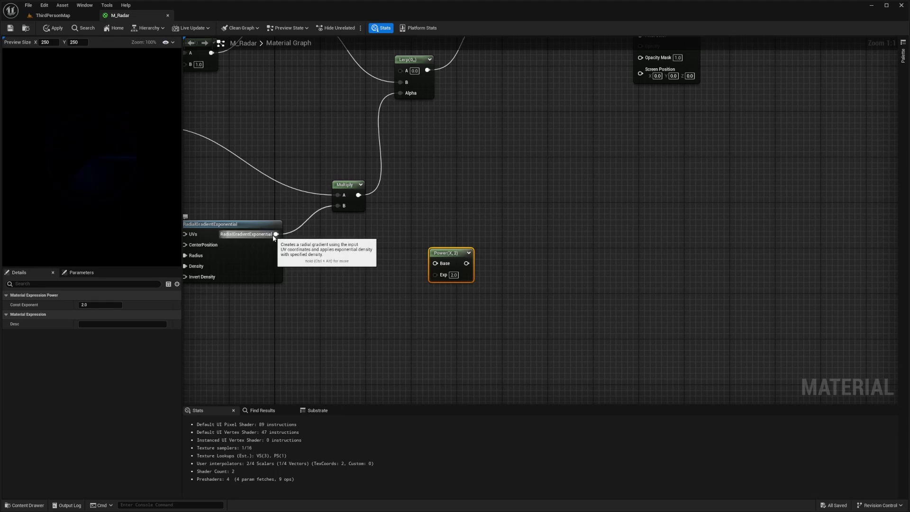
left_click_drag(276, 234, 447, 268)
right_click_drag(447, 268, 306, 325)
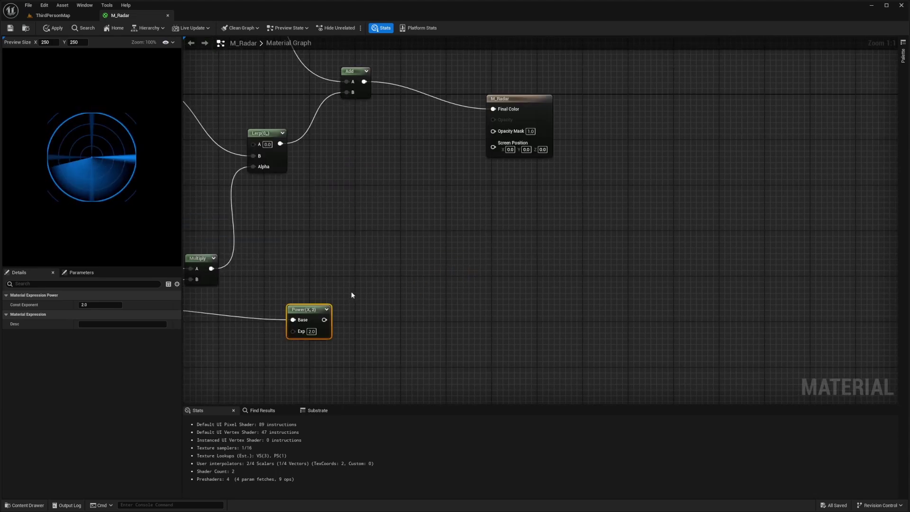
left_click_drag(324, 320, 493, 131)
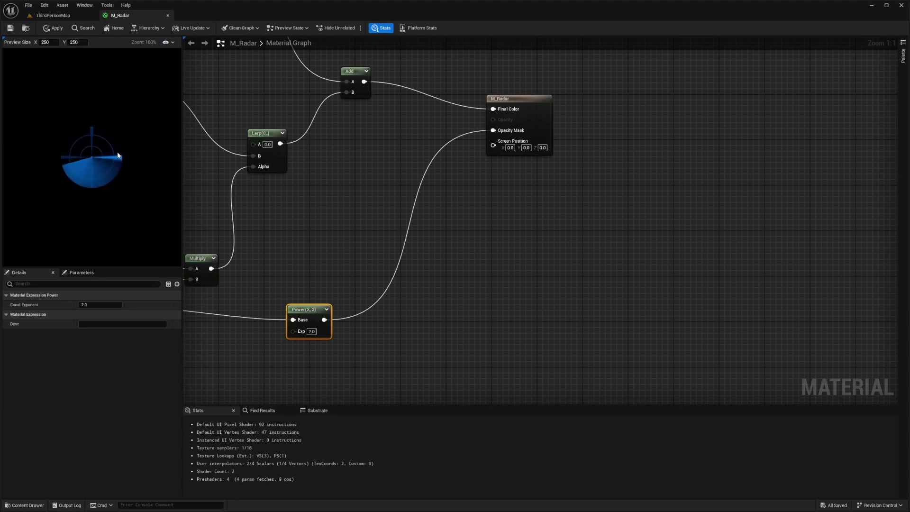
Step: Try ColorBrightness default values of 5 and 0.5, and return the parameter to 1.5
right_click_drag(306, 199, 572, 283)
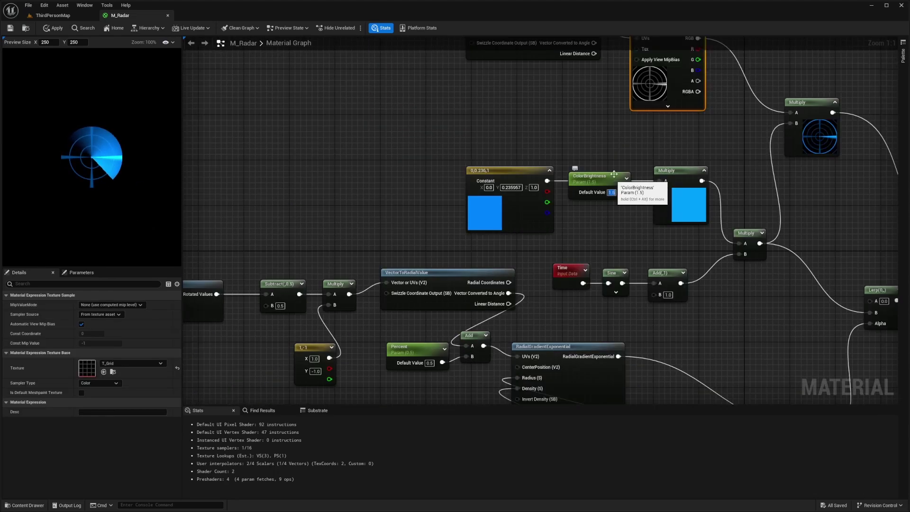
right_click_drag(619, 188, 547, 200)
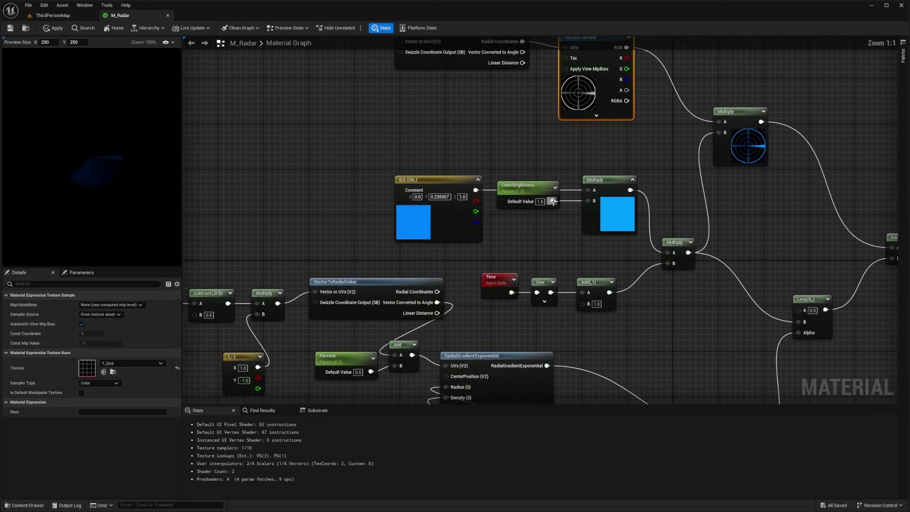
left_click(539, 201)
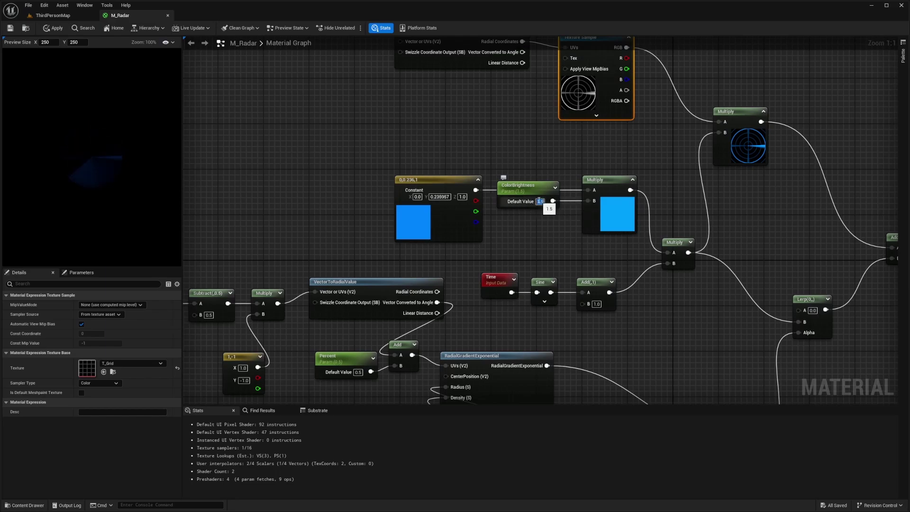
type("5")
key("Return")
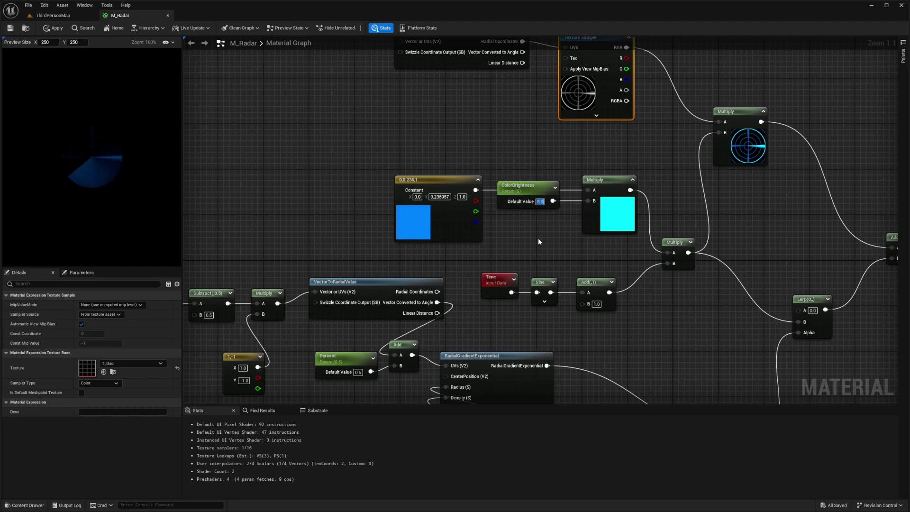
type("0")
key("Return")
type("0.5")
key("Return")
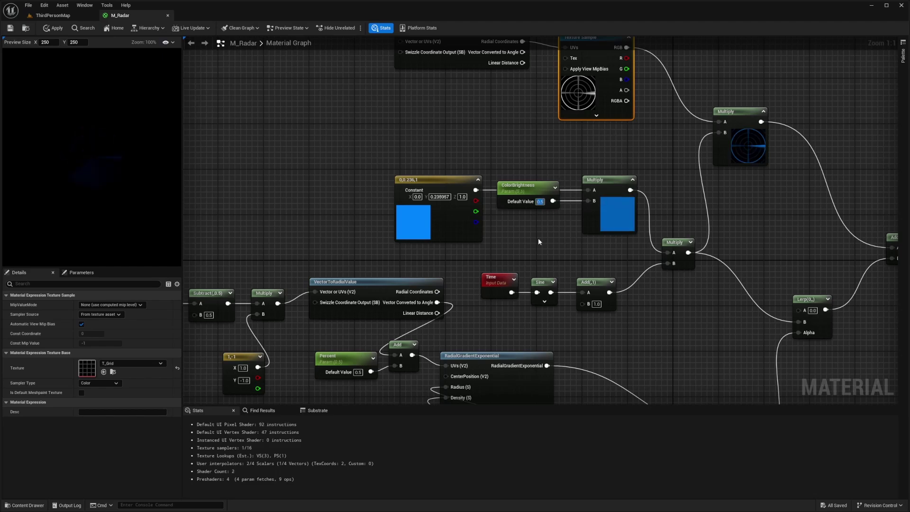
type("1.5")
key("Return")
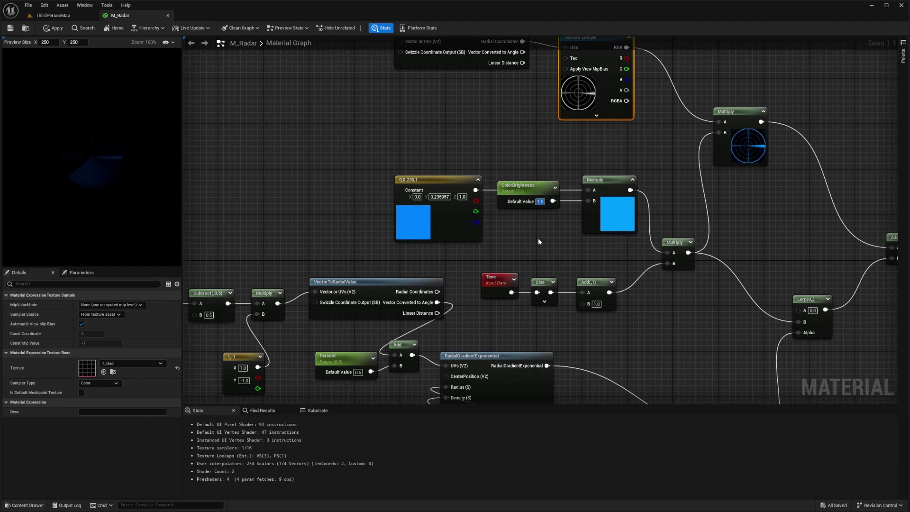
Step: Change the blue colour constant to cyan with a green value of 0.620294
right_click_drag(355, 151, 348, 181)
double_click(404, 252)
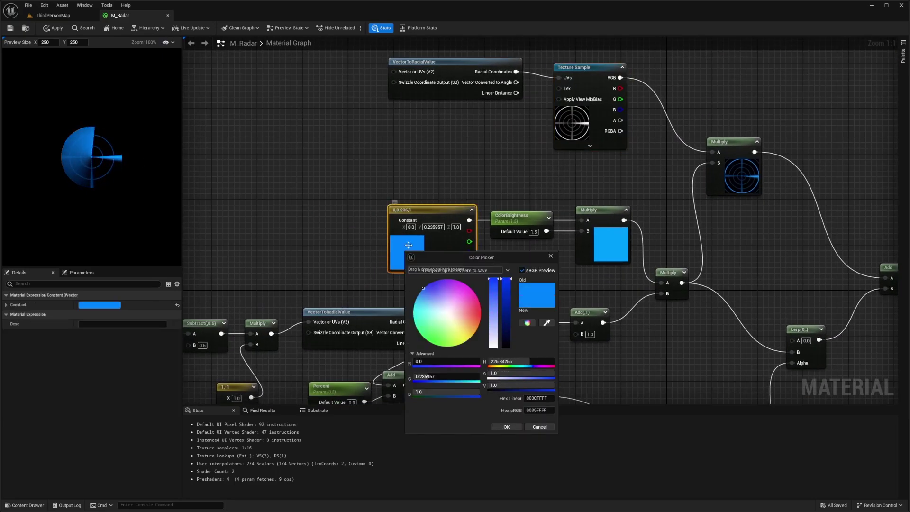
left_click_drag(435, 314, 417, 341)
left_click_drag(459, 310, 394, 289)
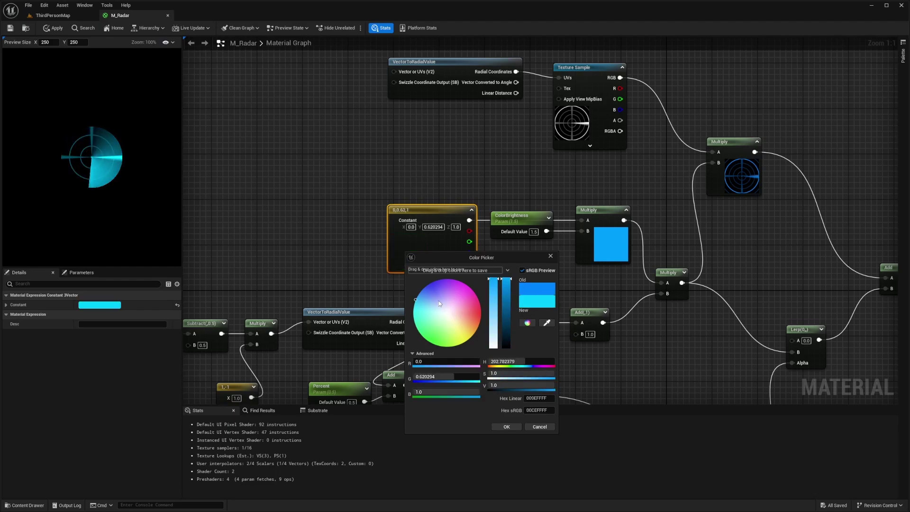
left_click(506, 427)
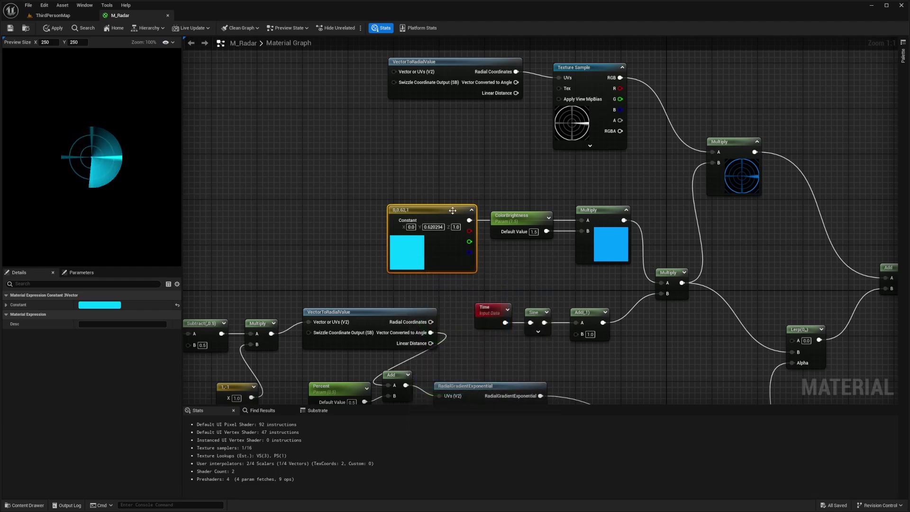
Step: Convert the cyan colour constant to a parameter named ChangeColor
right_click(422, 213)
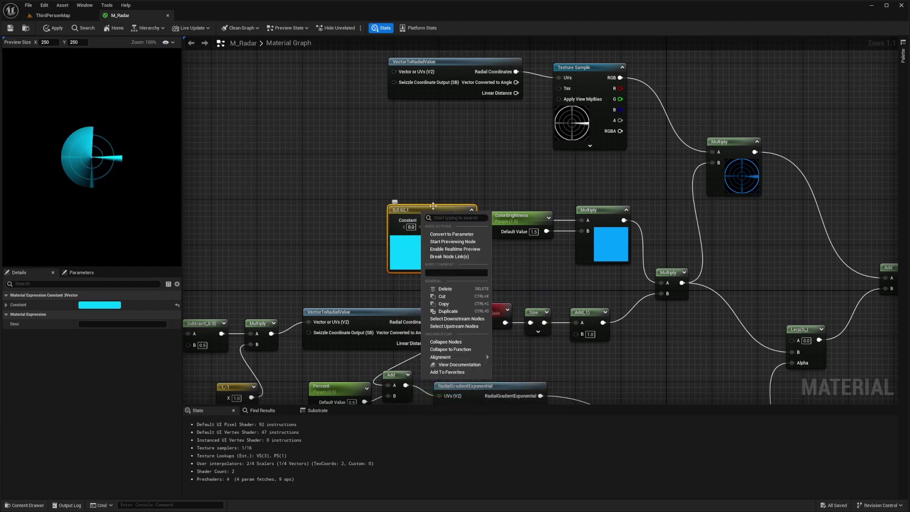
left_click(451, 234)
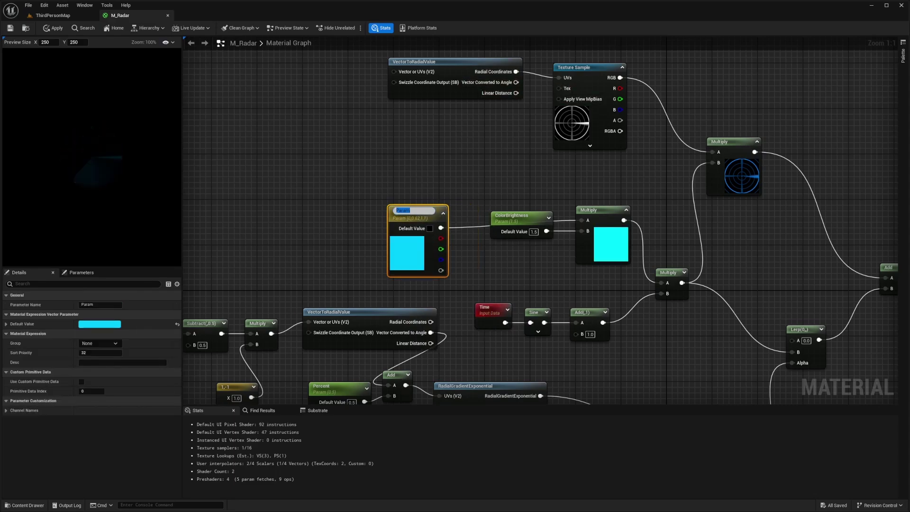
type("ChangeColor")
key("Return")
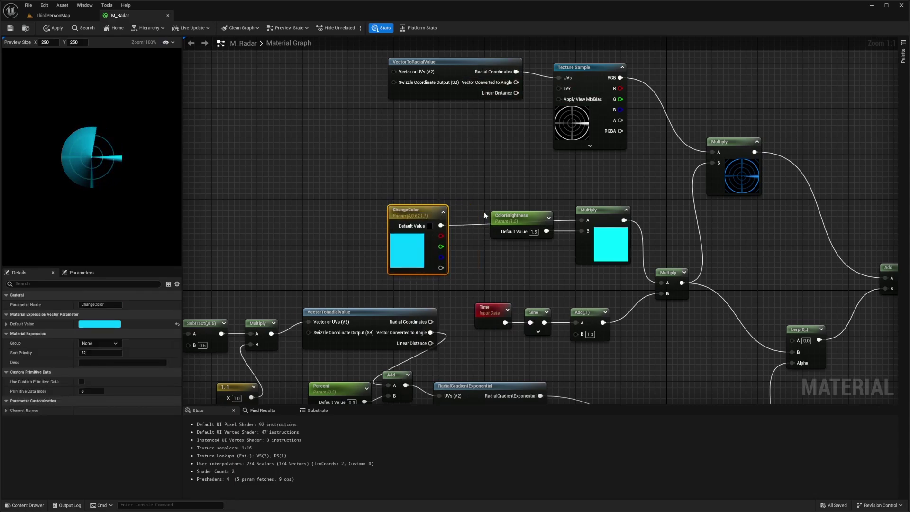
Step: Try red and a lighter blue as the ChangeColor parameter's default colour
double_click(400, 260)
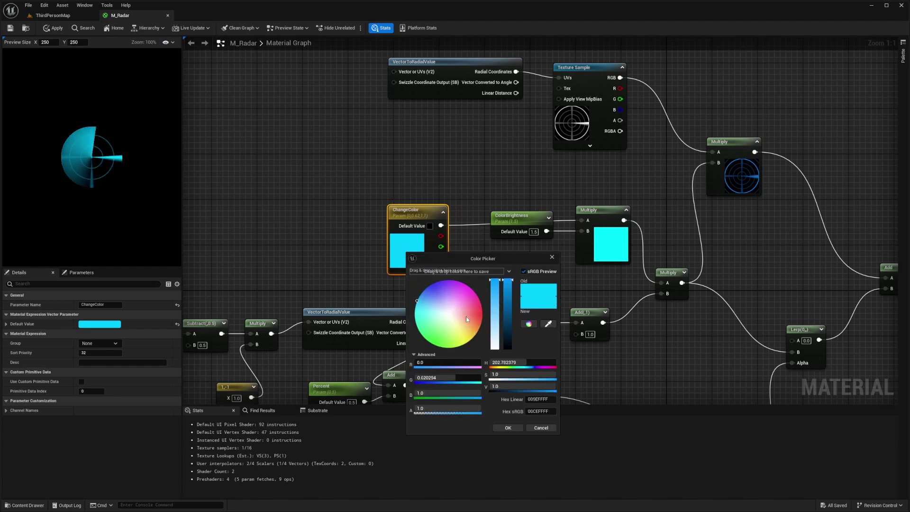
left_click_drag(467, 317, 482, 314)
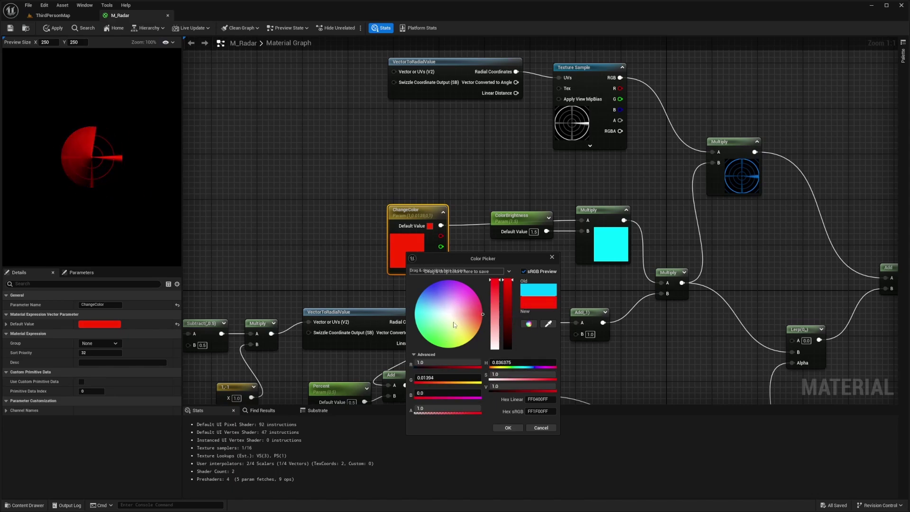
left_click(421, 293)
left_click(388, 155)
Step: Undo the colour and parameter changes back to the original blue constant, and save the M_Radar material
key("ctrl+z")
key("ctrl+z")
key("ctrl+z")
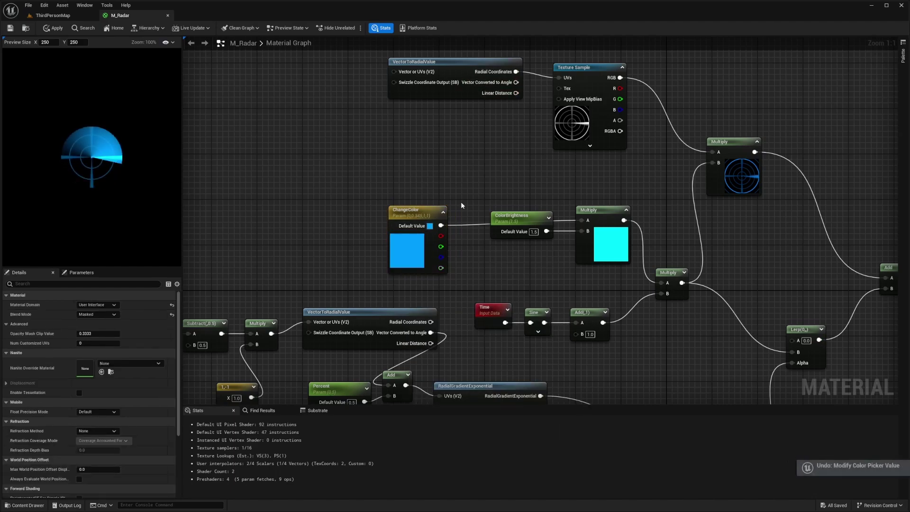
key("ctrl+z")
key("ctrl+s")
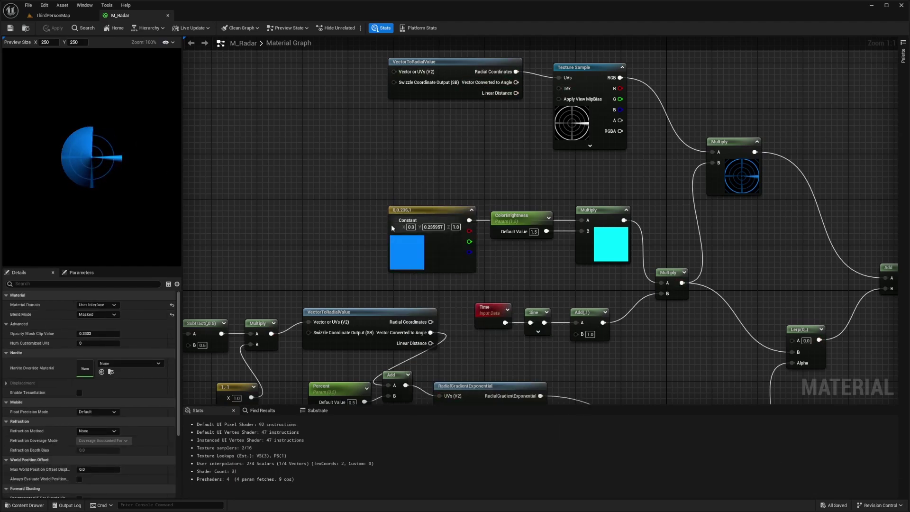
Step: Add a Plane shape to the ThirdPersonMap level
left_click(52, 15)
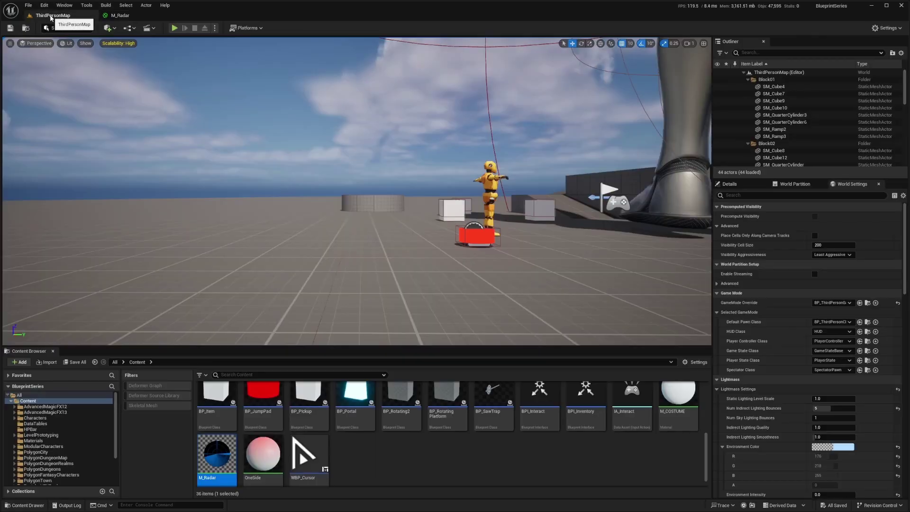
right_click_drag(356, 191, 338, 215)
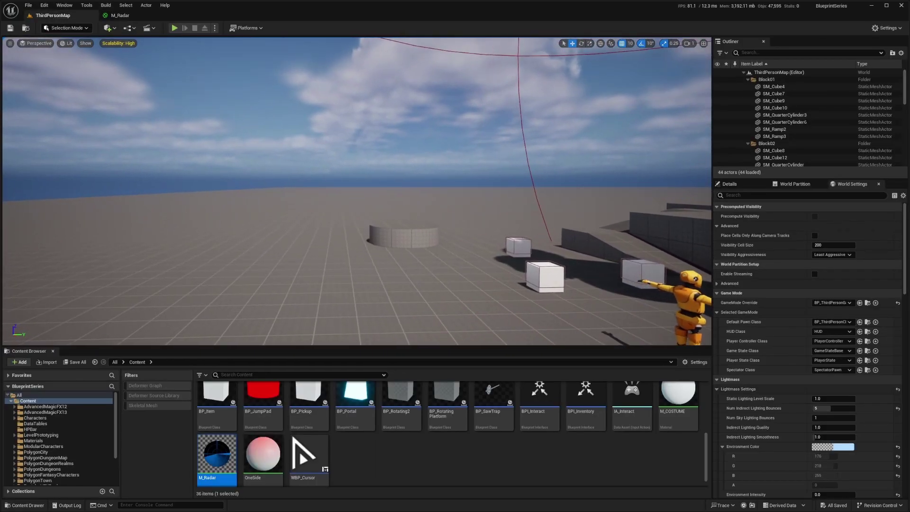
mouse_move(228, 272)
right_mouse_down()
mouse_move(276, 294)
mouse_move(229, 271)
right_mouse_up()
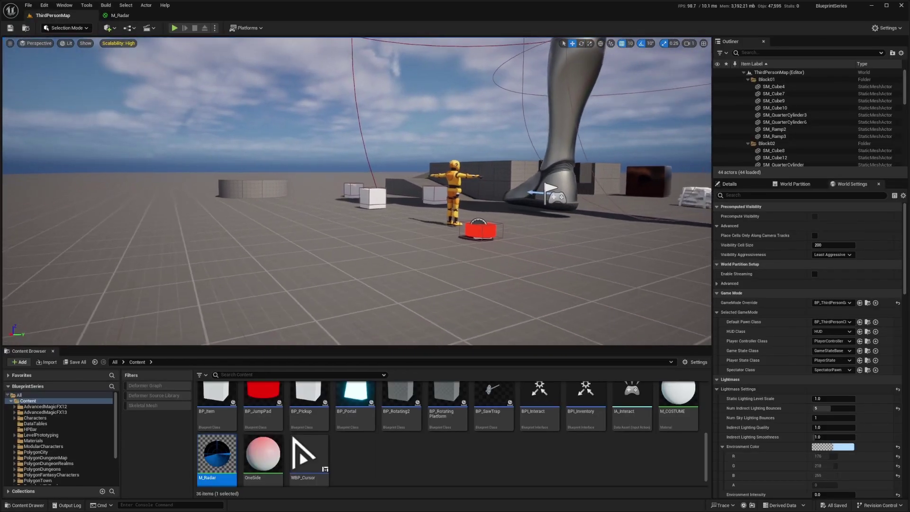
left_click(109, 28)
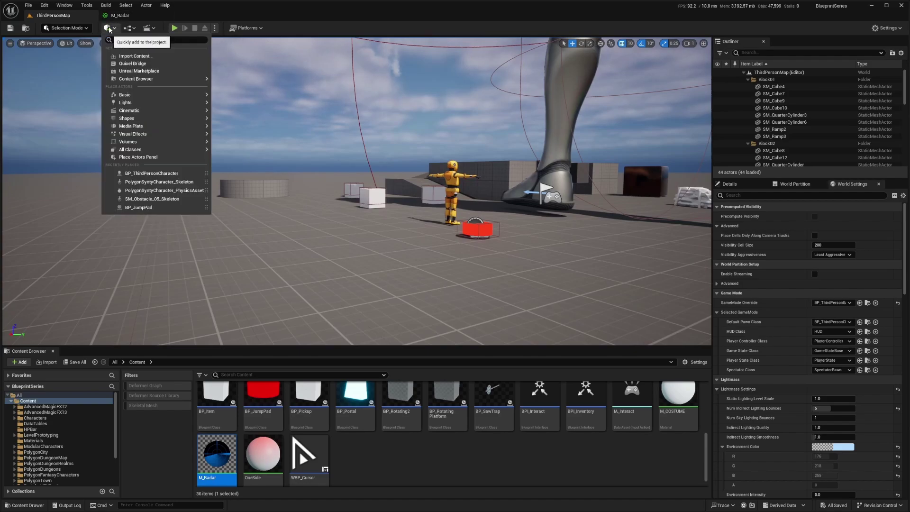
type("plane")
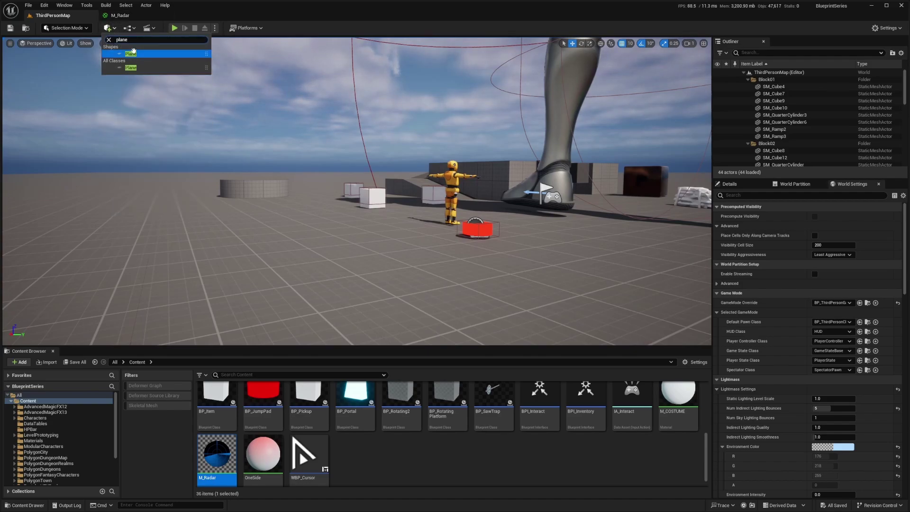
left_click(134, 53)
Step: Rotate the new plane upright and scale it uniformly to 5.0
right_click_drag(266, 125, 379, 150)
key("e")
left_click_drag(363, 139, 377, 135)
right_click_drag(378, 135, 303, 161)
key("r")
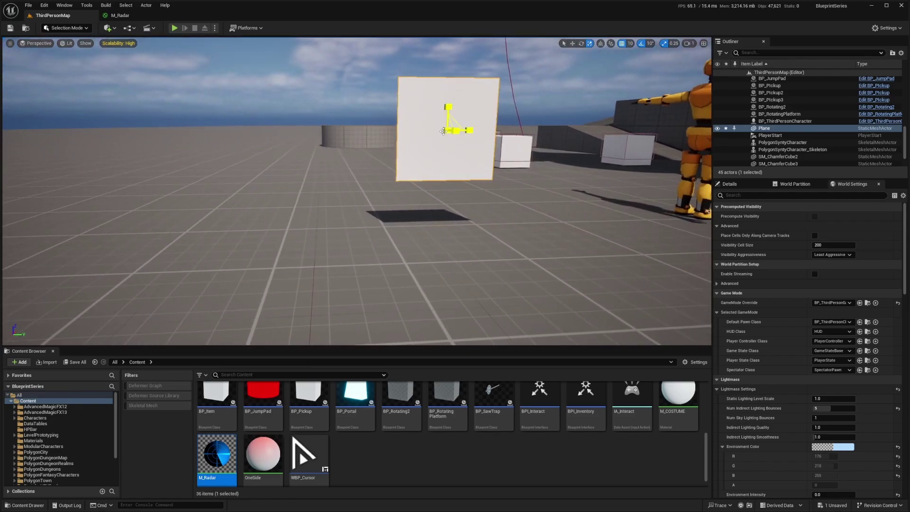
left_click_drag(443, 131, 469, 119)
right_click_drag(469, 119, 451, 107)
Step: Raise the plane above the floor and shift it sideways into open space, to location 760, 100, 270
key("w")
left_click_drag(455, 147, 442, 52)
left_click_drag(476, 84, 185, 92)
right_click_drag(184, 92, 128, 102)
Step: Turn the upright plane slightly to a rotation of about 10.9°, 90°, 0.9°
key("e")
left_click_drag(338, 168, 325, 168)
right_click_drag(440, 162, 398, 150)
left_click_drag(441, 181, 439, 181)
mouse_move(373, 133)
right_mouse_down()
mouse_move(427, 114)
mouse_move(360, 142)
right_mouse_up()
right_click_drag(530, 216, 531, 216)
Step: Apply the M_Radar material to the plane and switch the viewport to game view
left_click_drag(216, 455, 368, 272)
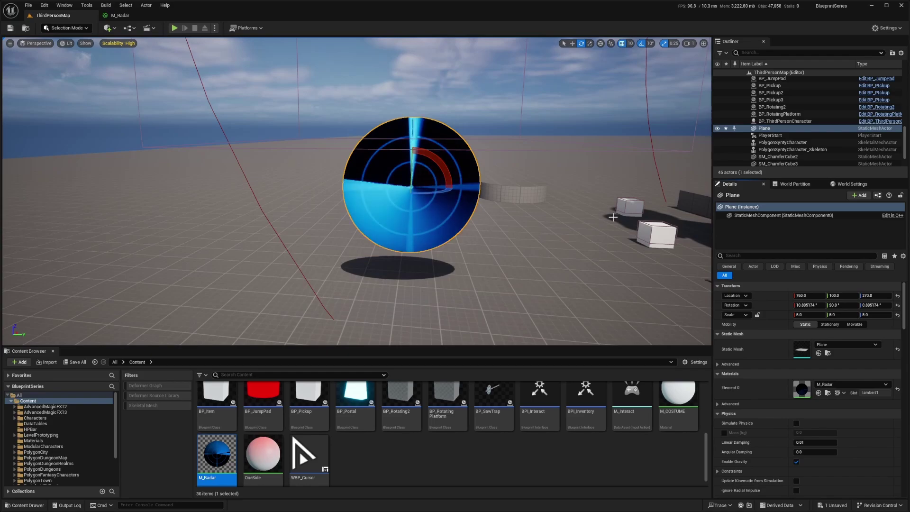
right_click_drag(488, 191, 559, 187)
key("g")
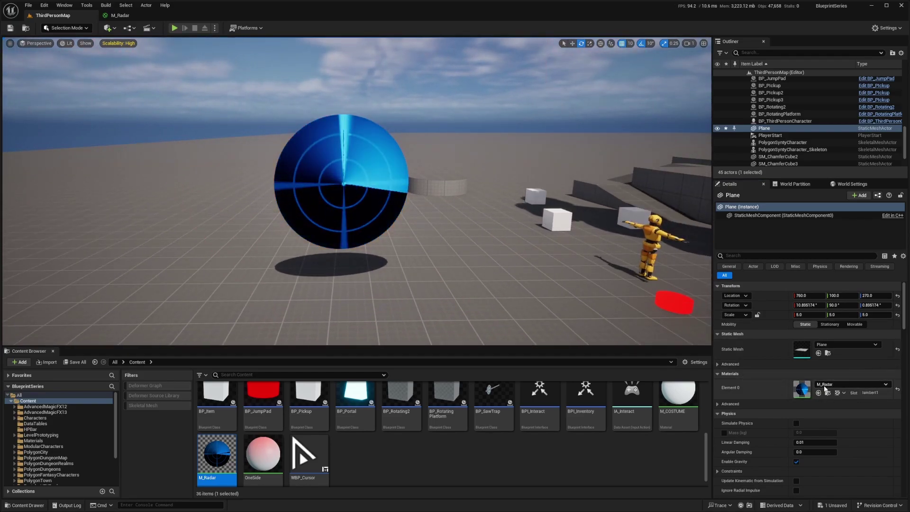
Step: Play the level and run the character around the plane to examine the radar material in game
key("alt+p")
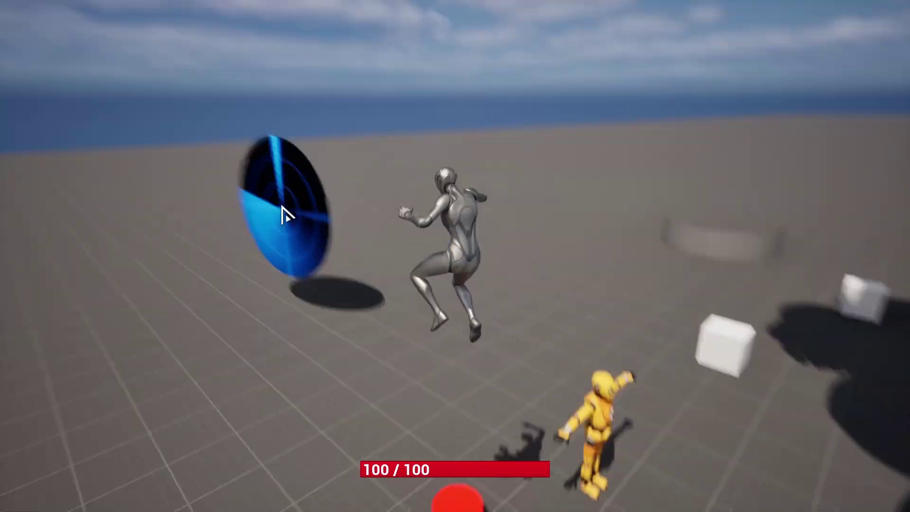
key("a")
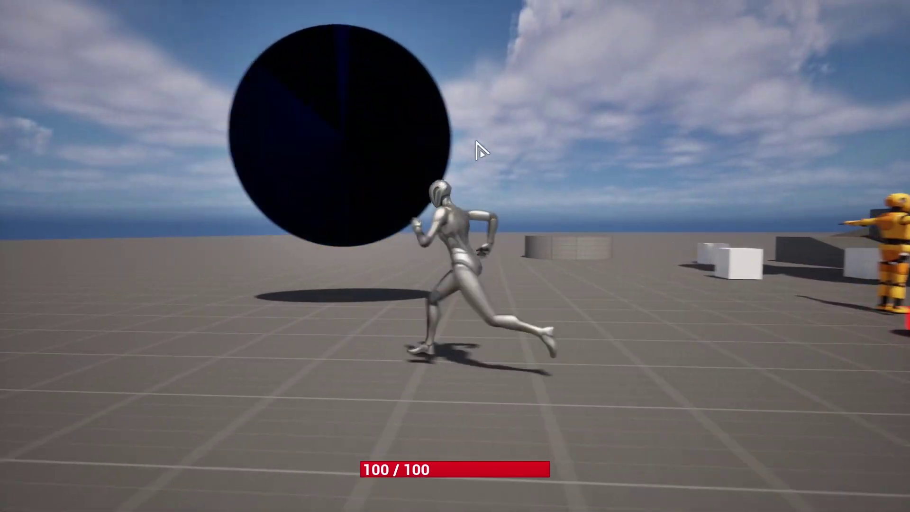
key("w")
key("space")
key("s")
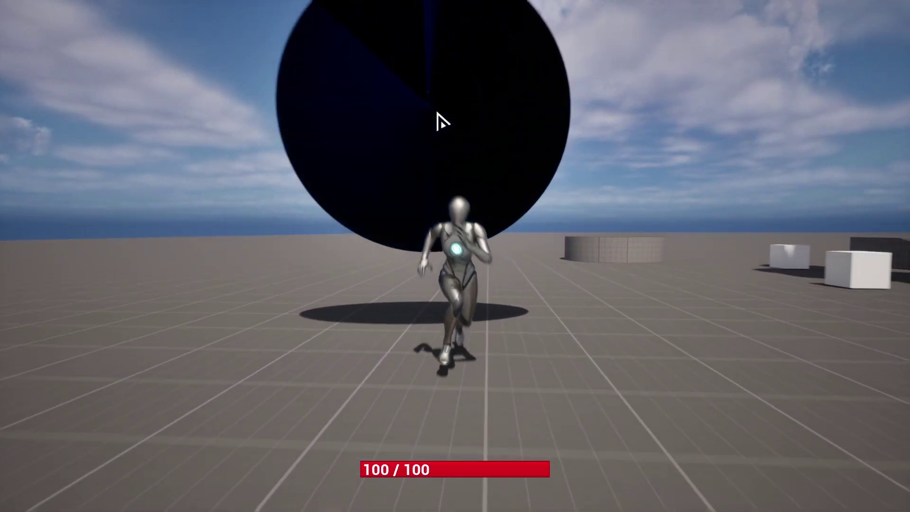
key("d")
key("w")
key("s")
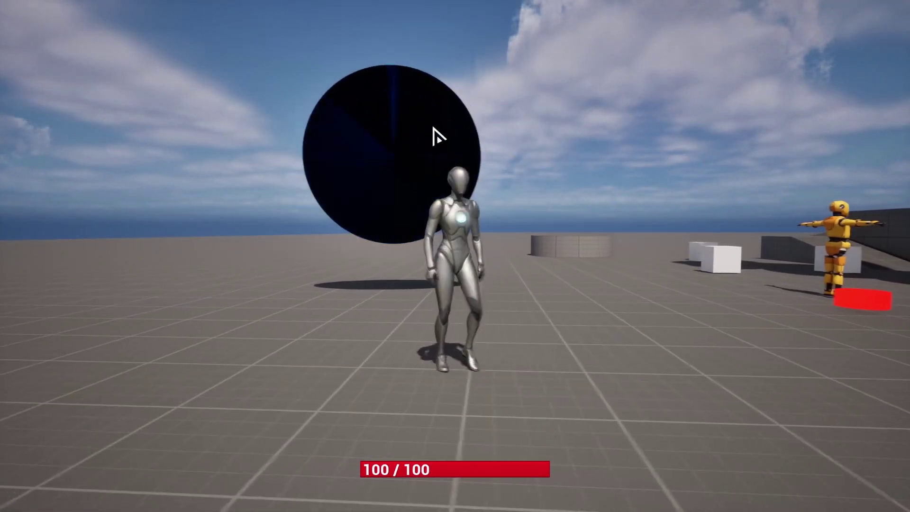
key("a")
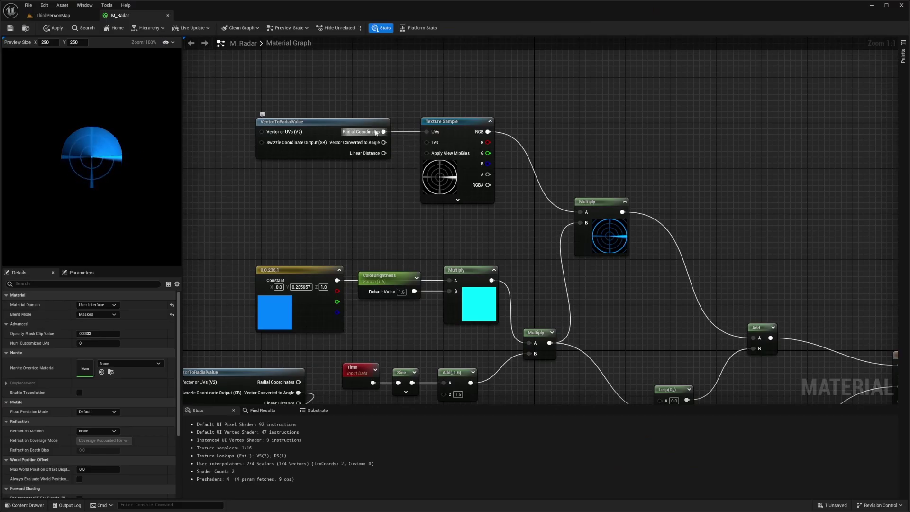
Step: In M_Radar, connect VectorToRadialValue's Linear Distance output to the Texture Sample's UVs with a straight wire, and apply the material
left_click_drag(384, 153, 434, 132)
left_click_drag(352, 131, 363, 116)
key("q")
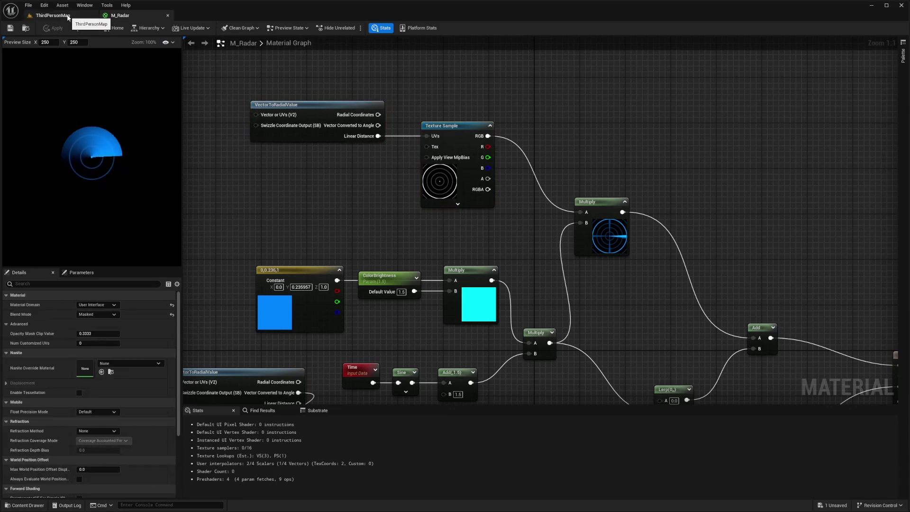
Step: Examine the updated radar rings and rotating sweep on the plane in ThirdPersonMap from close up and different angles
left_click(52, 16)
mouse_move(346, 150)
right_mouse_down()
mouse_move(289, 152)
mouse_move(462, 150)
mouse_move(303, 151)
mouse_move(333, 136)
mouse_move(379, 136)
mouse_move(313, 152)
mouse_move(374, 147)
mouse_move(332, 144)
mouse_move(341, 142)
right_mouse_up()
key("g")
key("w")
scroll(335, 144, "down", 3)
key("a")
scroll(341, 152, "up", 1)
key("w")
scroll(398, 152, "up", 2)
key("d")
key("s")
key("w")
scroll(334, 136, "down", 2)
key("s")
key("d")
scroll(333, 142, "down", 3)
right_click_drag(429, 142, 427, 138)
key("w")
right_click_drag(355, 184, 318, 162)
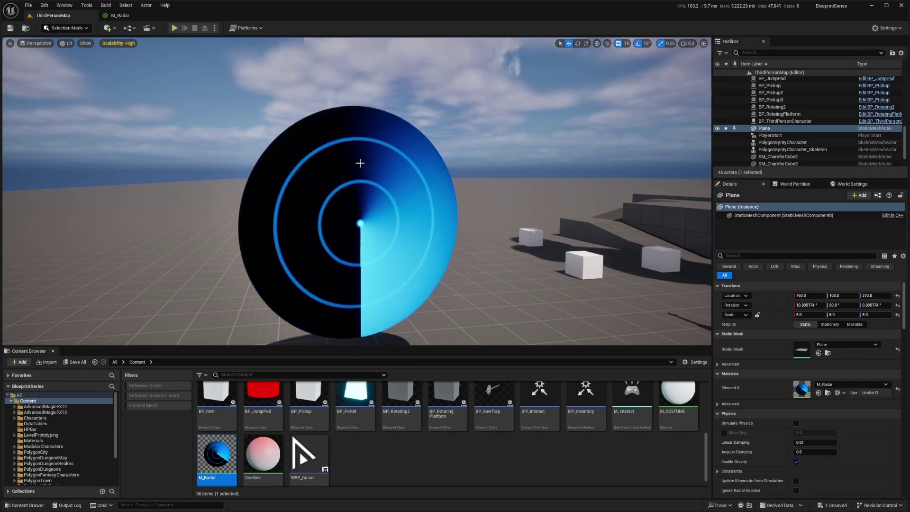
mouse_move(258, 167)
right_mouse_down()
mouse_move(284, 168)
mouse_move(257, 167)
right_mouse_up()
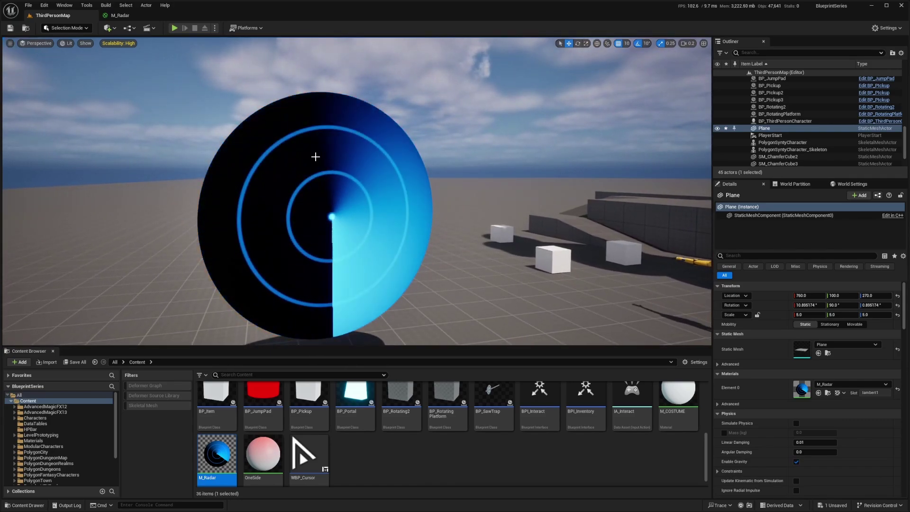